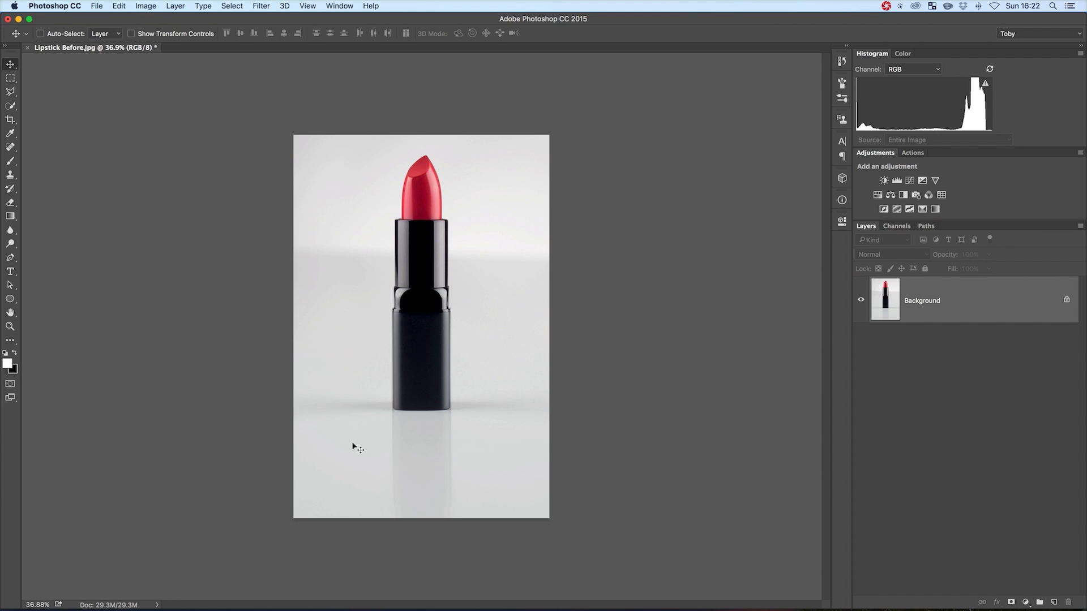
Draw an open practice path with the Pen tool on the empty background beside the lipstick, combining straight and curved segments
key(p)
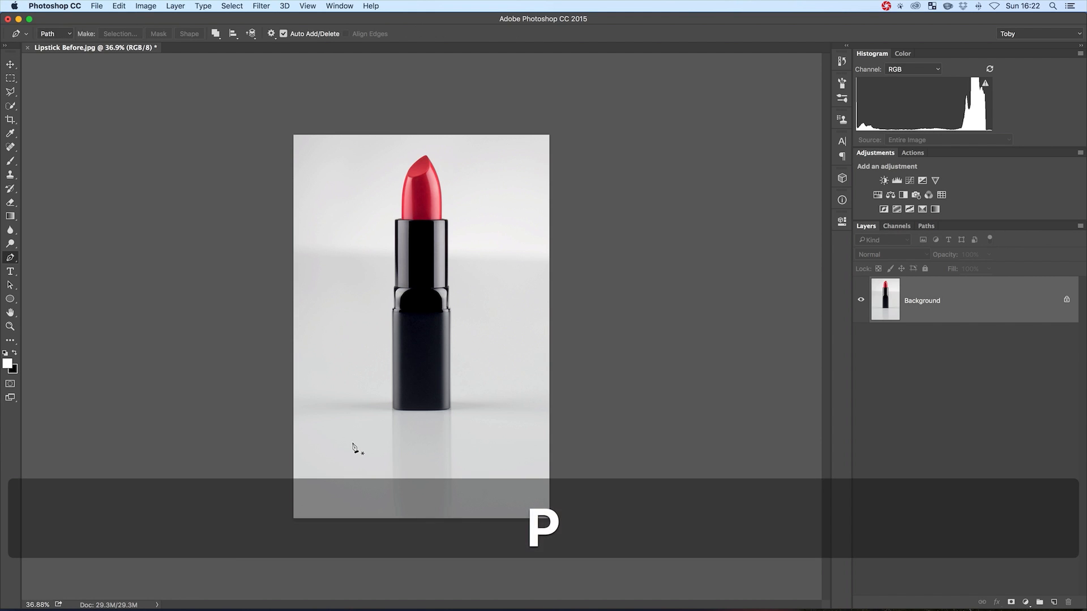
key(z)
drag(344, 305, 413, 308)
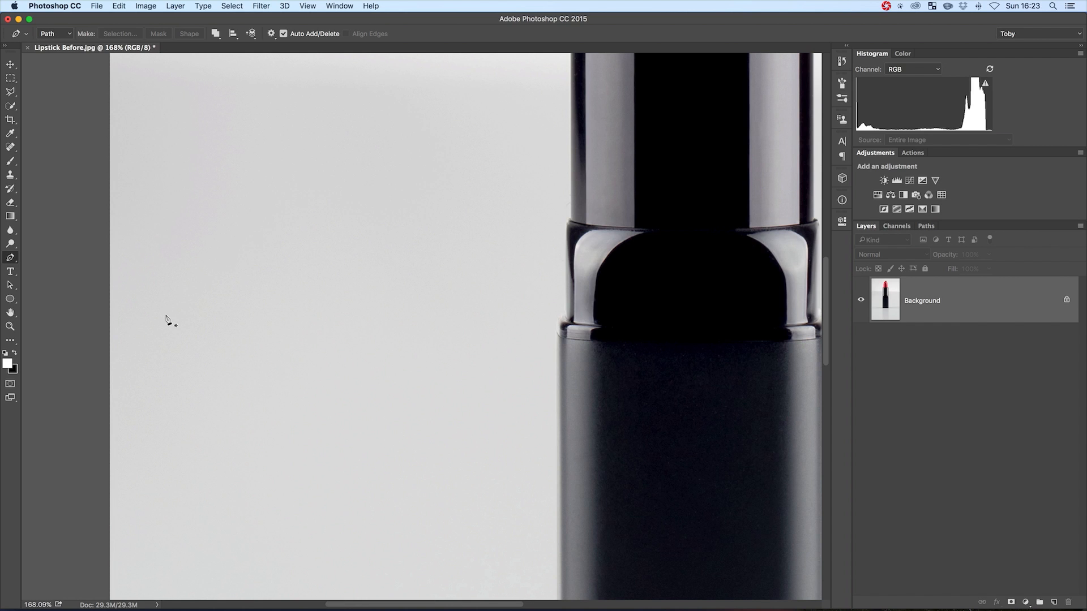
click(202, 348)
click(285, 153)
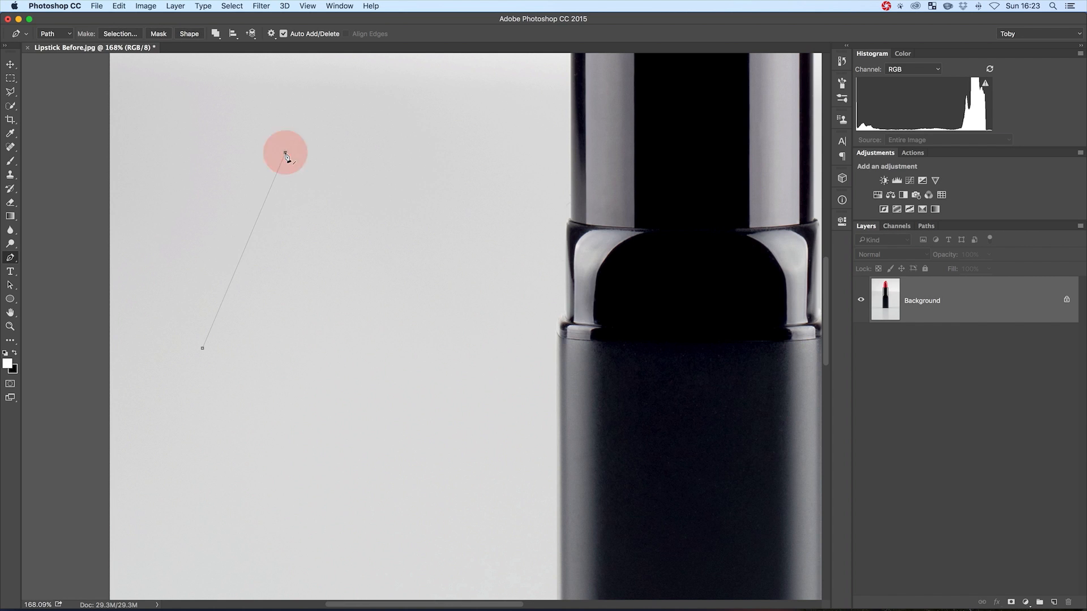
click(397, 176)
click(396, 210)
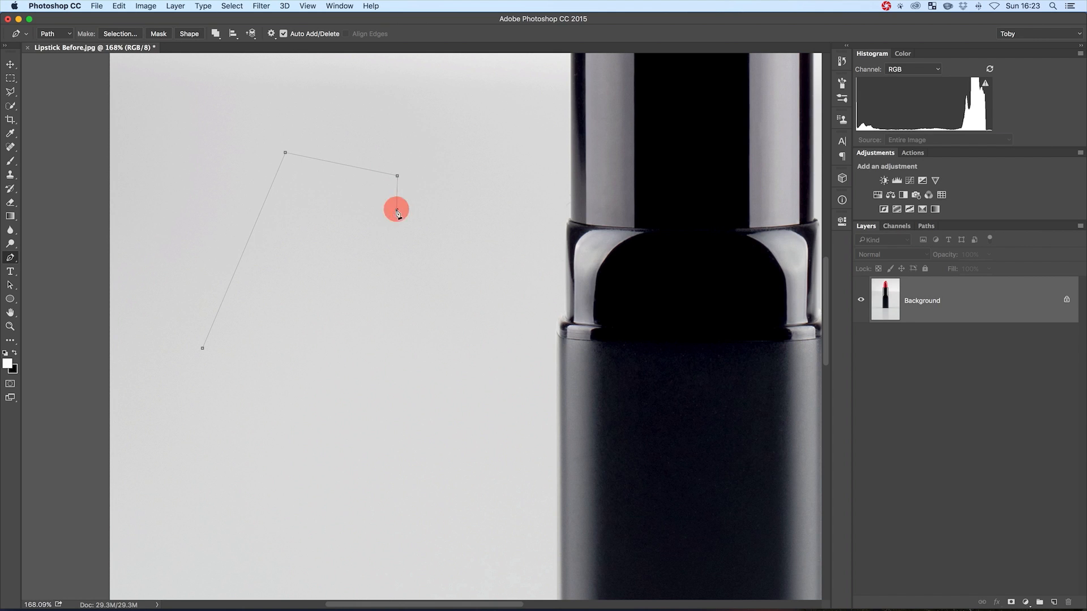
click(355, 229)
drag(364, 305, 402, 330)
drag(356, 409, 293, 414)
drag(282, 292, 293, 251)
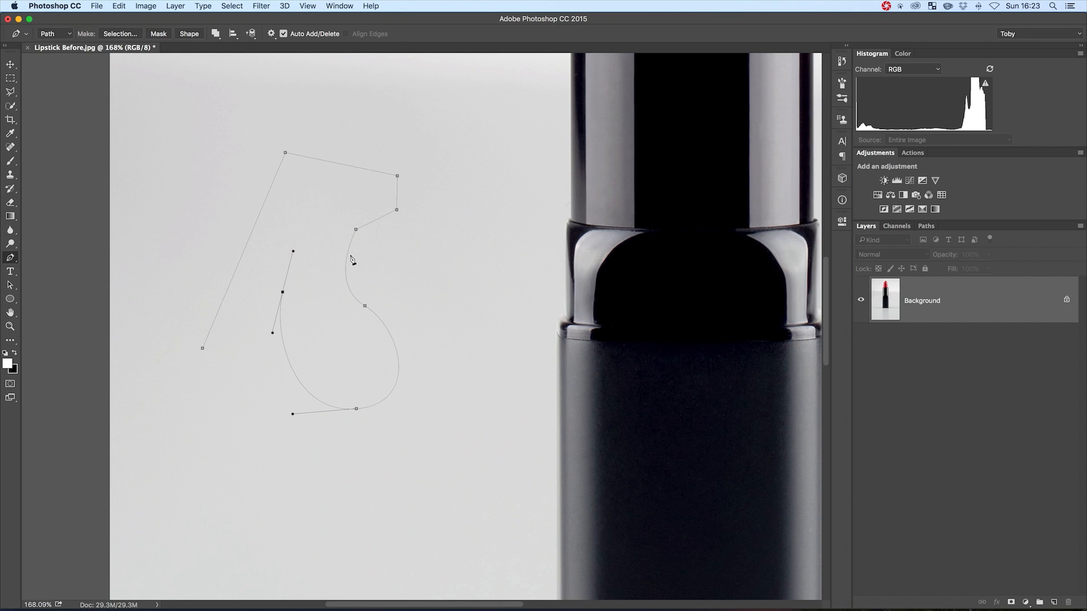
Reposition several anchor points of the practice path, moving a few selected points together
key(super)
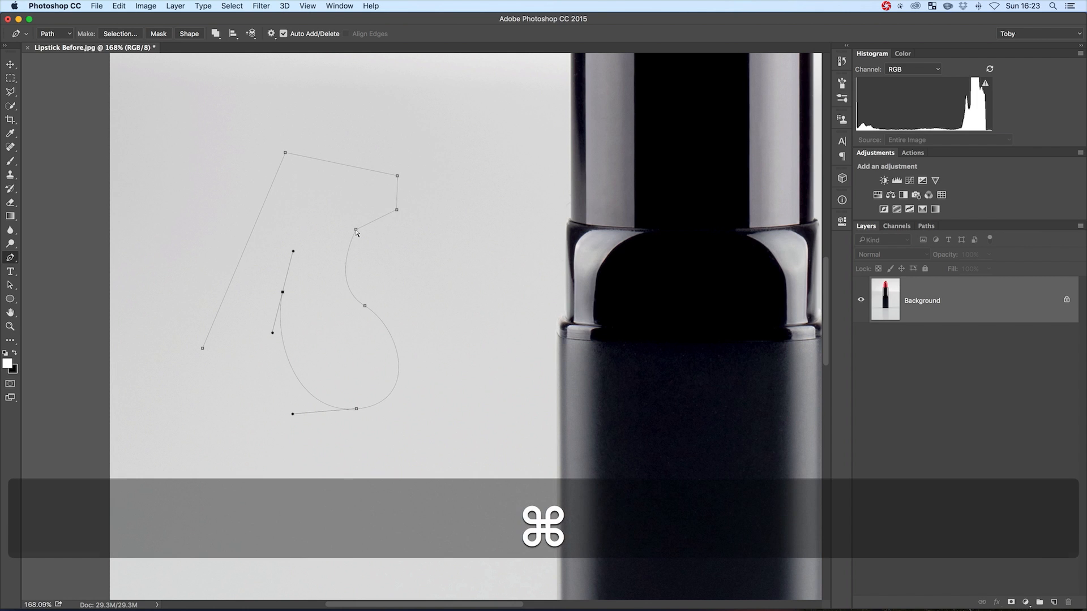
key(super)
key(super)
drag(355, 230, 375, 255)
drag(398, 211, 428, 214)
drag(336, 151, 492, 325)
mouse_move(365, 305)
mouse_down()
mouse_move(444, 330)
mouse_move(379, 300)
mouse_up()
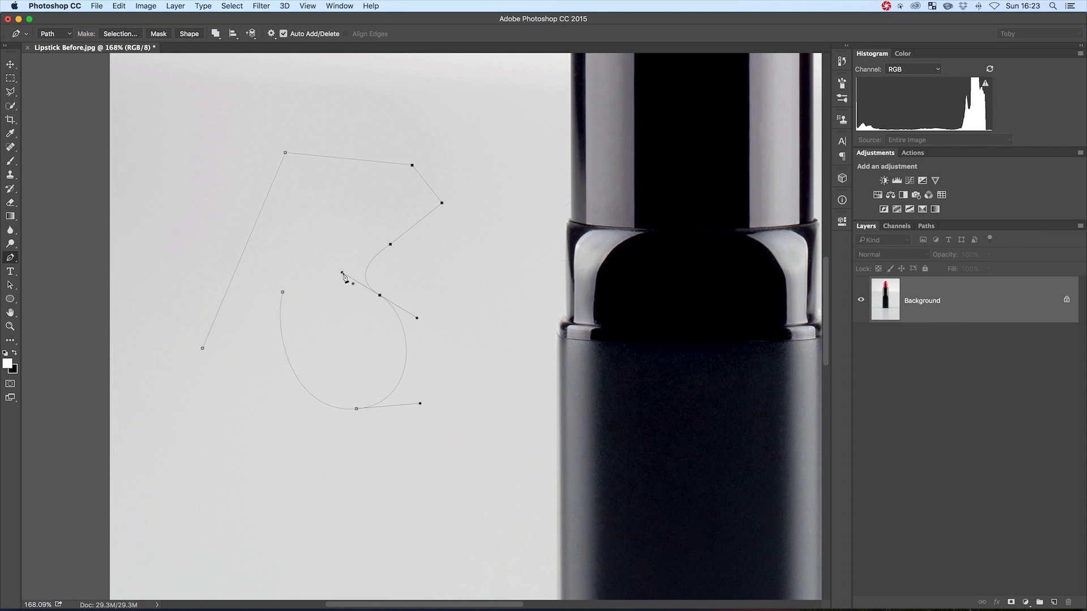
Reshape the practice path's curves by adjusting direction handles independently and moving its end anchor point
key(alt)
mouse_move(341, 272)
mouse_down()
mouse_move(351, 300)
mouse_move(356, 245)
mouse_move(339, 254)
mouse_up()
drag(417, 318, 413, 337)
drag(283, 293, 338, 283)
click(313, 194)
click(361, 200)
drag(336, 324, 304, 342)
drag(340, 368, 305, 376)
Select the whole practice path and delete it
drag(164, 113, 487, 453)
key(BackSpace)
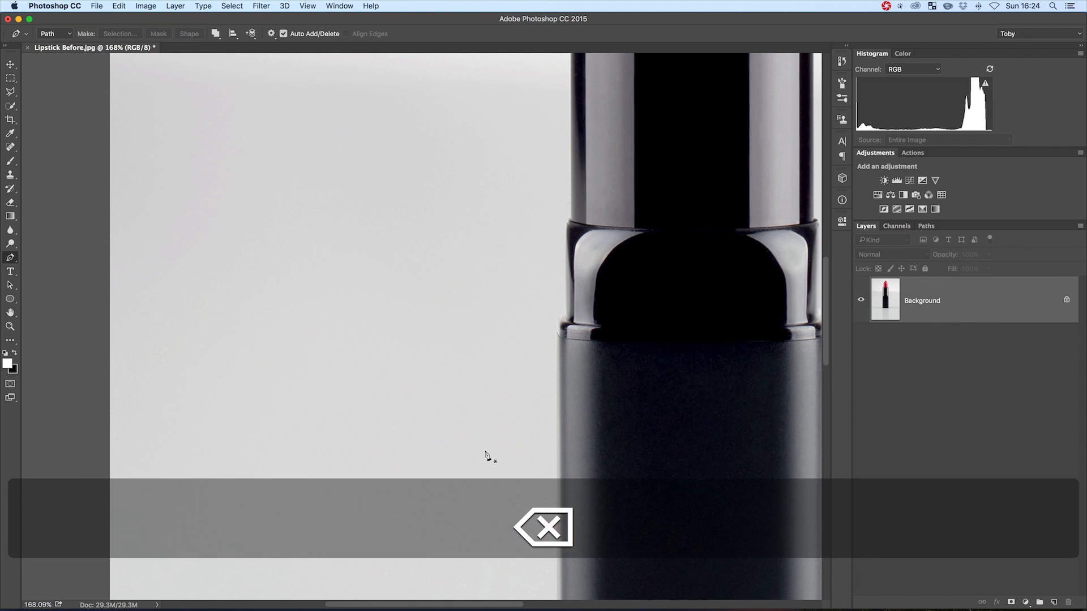
Start a path at the upper-left corner of the black case and trace the rim to the base of the red lipstick
scroll(557, 383, up, 10)
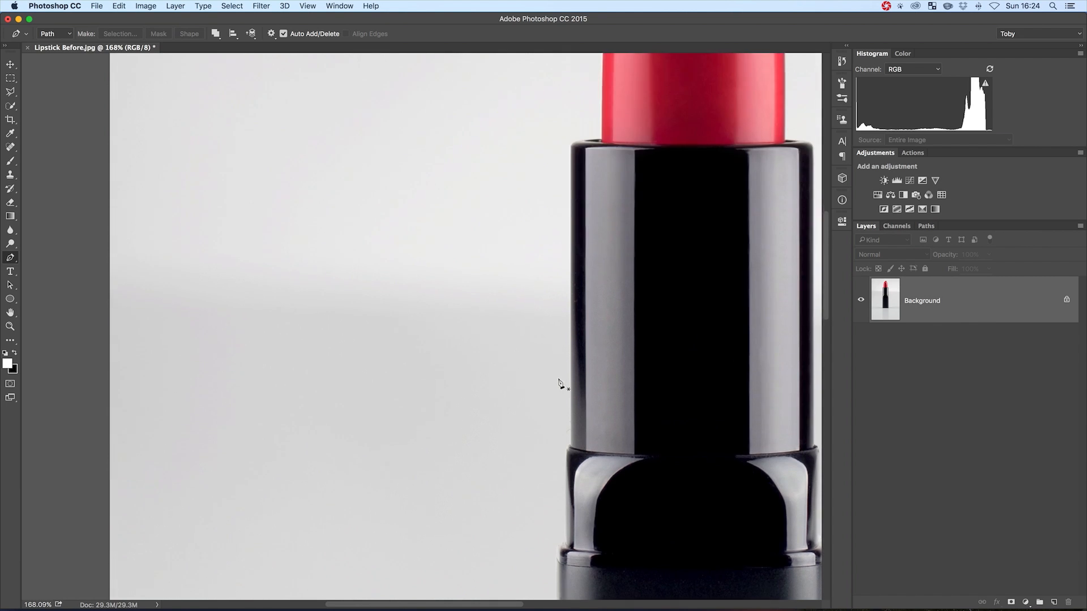
scroll(556, 382, right, 5)
scroll(557, 383, up, 2)
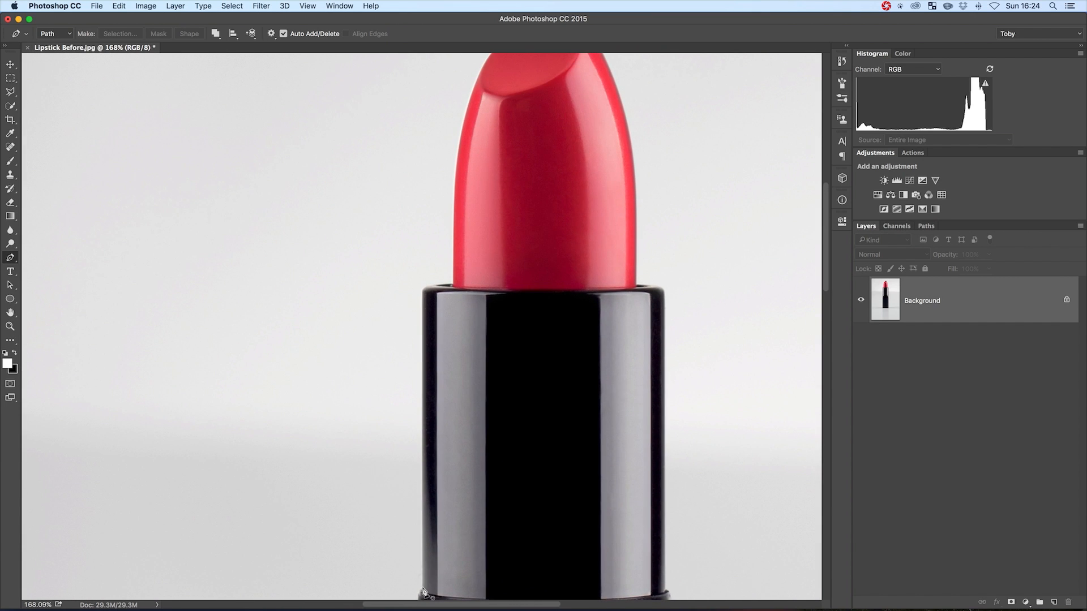
click(423, 295)
key(z)
drag(424, 293, 495, 295)
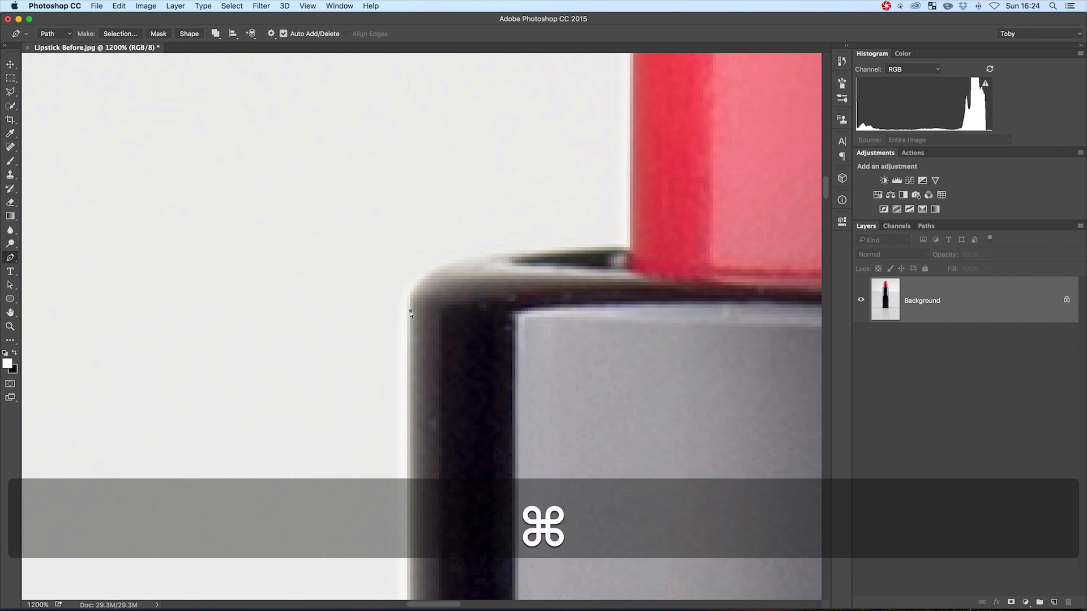
drag(411, 310, 410, 299)
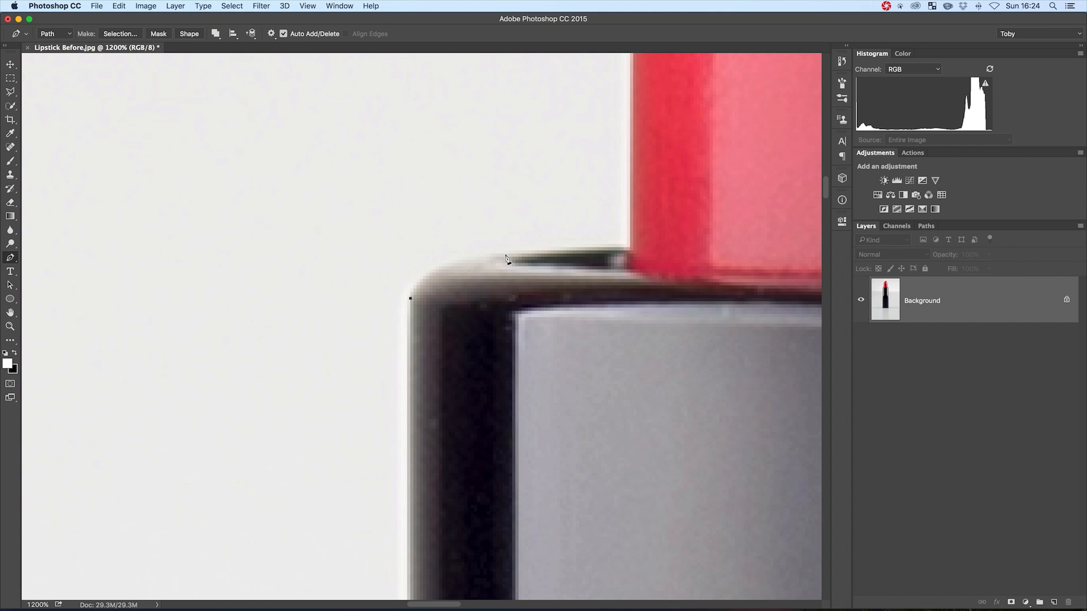
drag(506, 254, 592, 249)
click(629, 247)
key(space)
drag(641, 120, 466, 185)
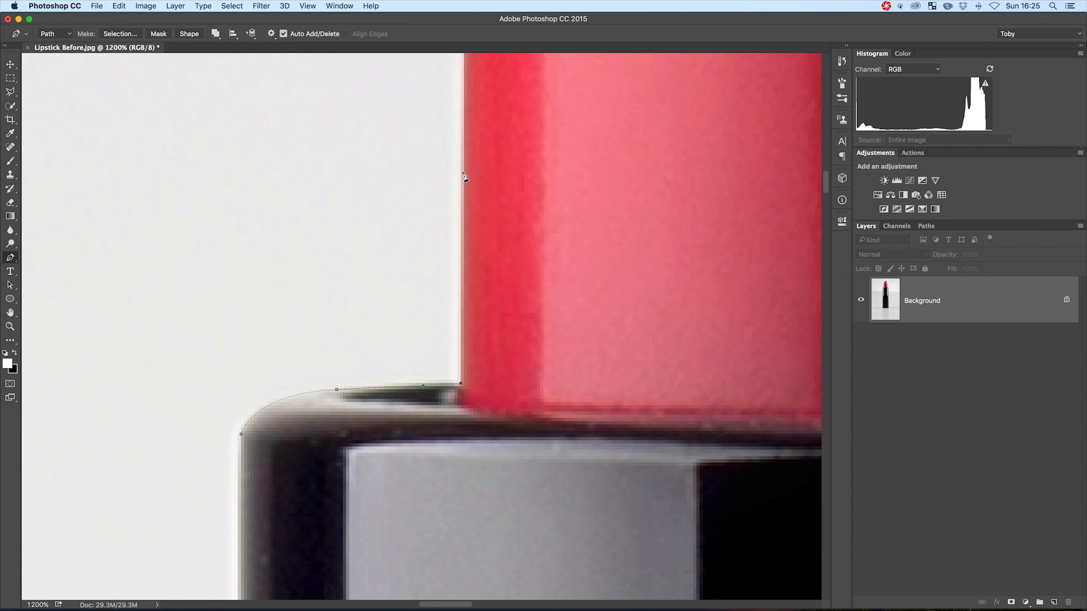
click(463, 174)
key(z)
key(super+z)
Extend the path up the left edge of the red lipstick with a curved anchor point
drag(512, 202, 475, 202)
key(space)
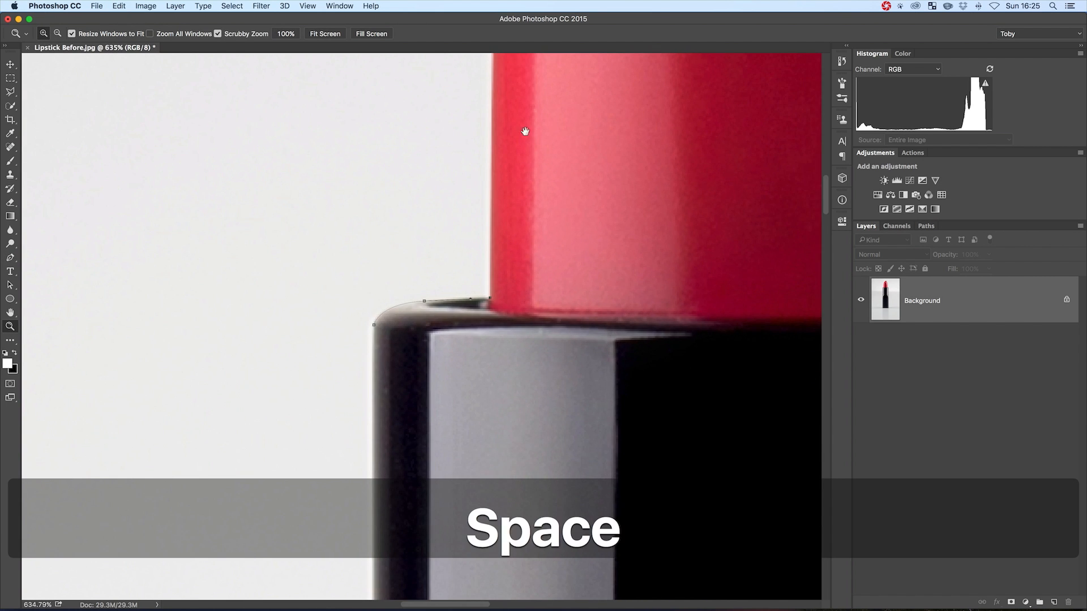
drag(524, 130, 456, 371)
key(z)
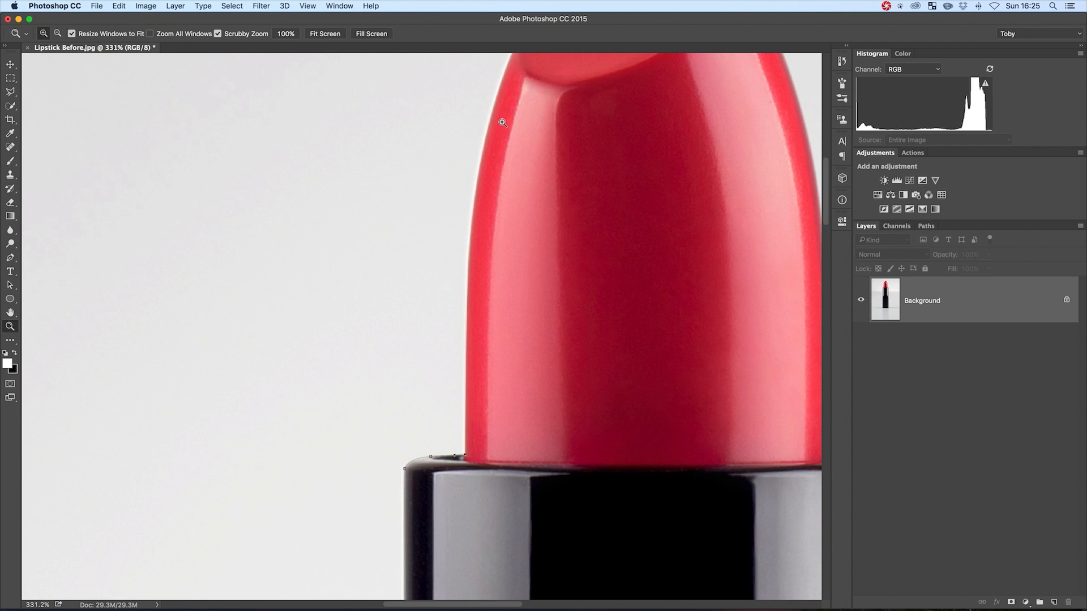
key(p)
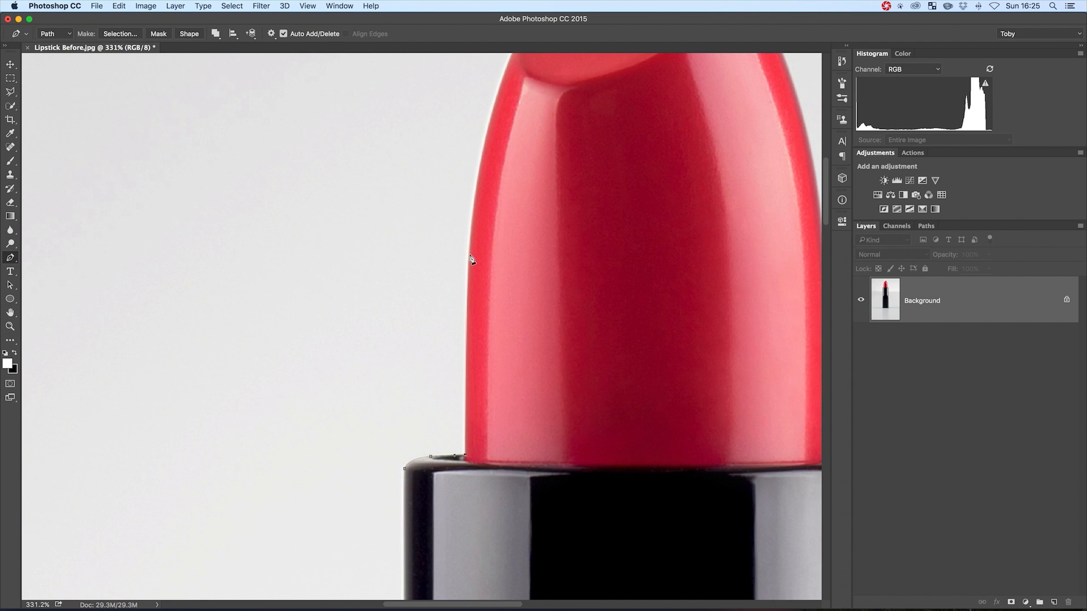
drag(470, 251, 472, 208)
Continue the path with curved anchor points up the lipstick's left edge and along its slanted top
key(space)
drag(500, 115, 403, 312)
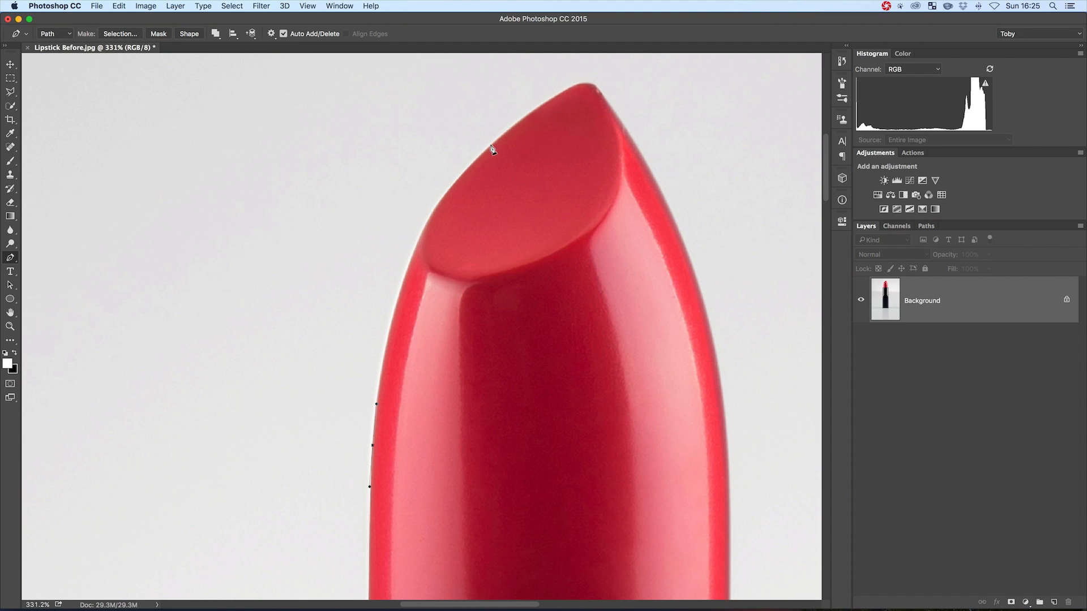
drag(501, 136, 619, 74)
key(super+z)
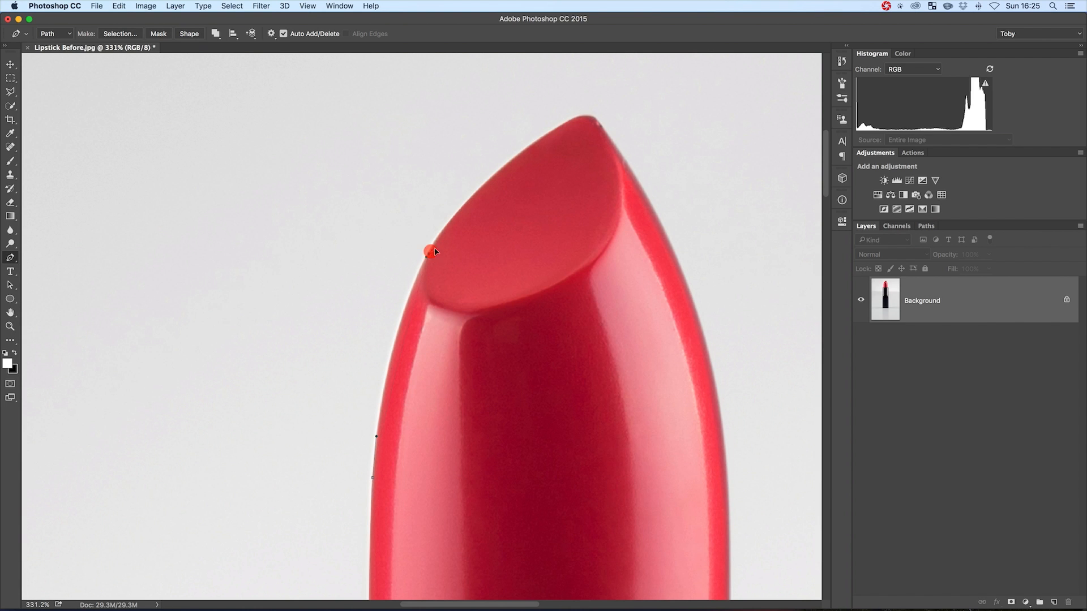
drag(428, 253, 513, 159)
key(super+z)
drag(511, 160, 511, 158)
drag(571, 120, 572, 122)
key(super+z)
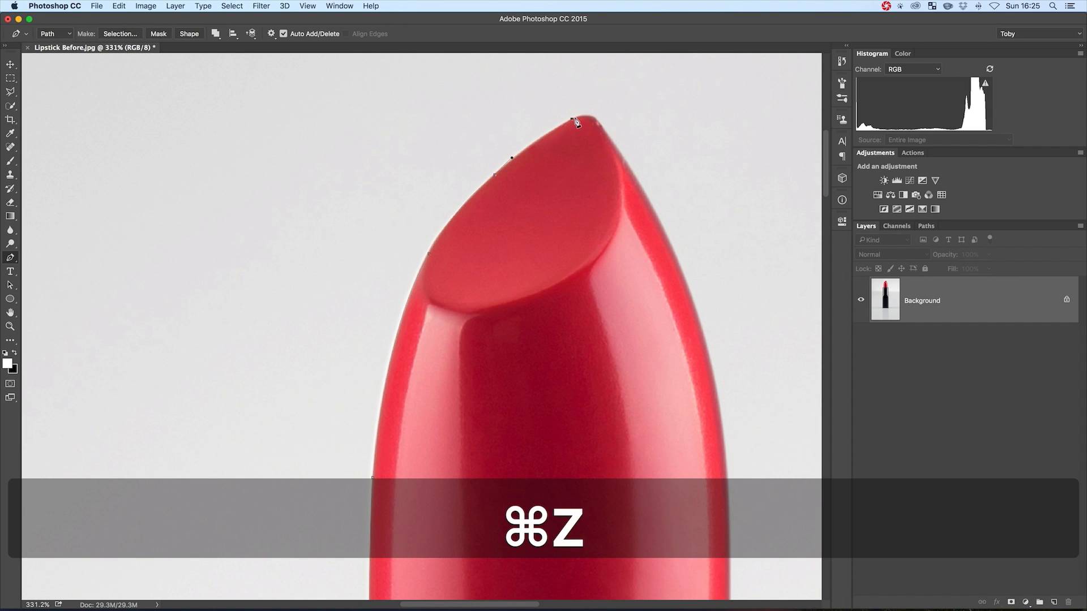
key(super+z)
key(super+z)
key(alt+super+z)
key(alt+super+z)
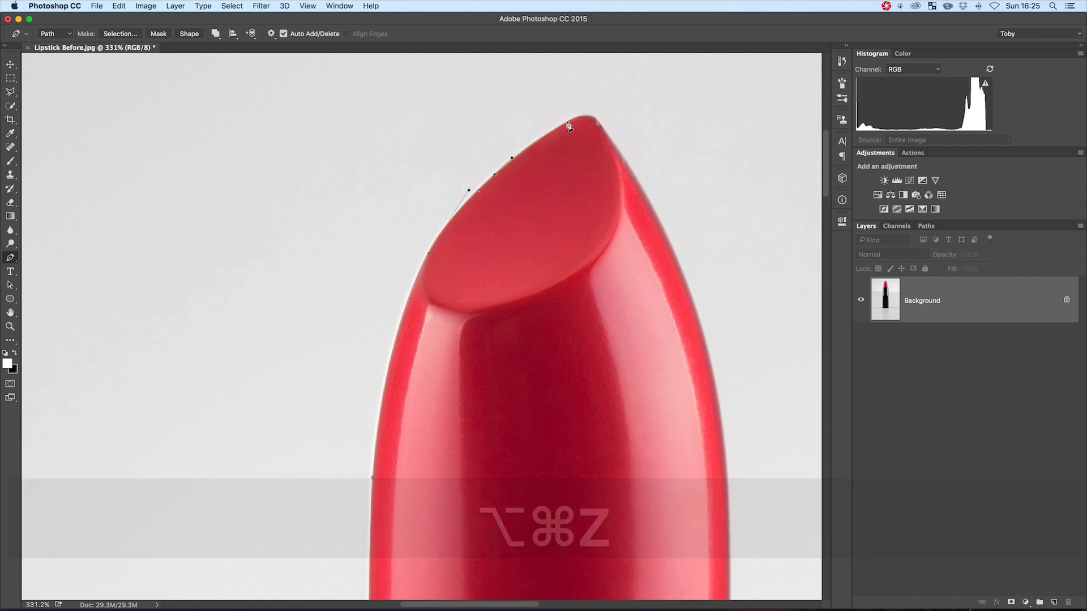
Carry the path around the pointed tip and place a curved anchor point on the lipstick's right edge
drag(569, 121, 606, 136)
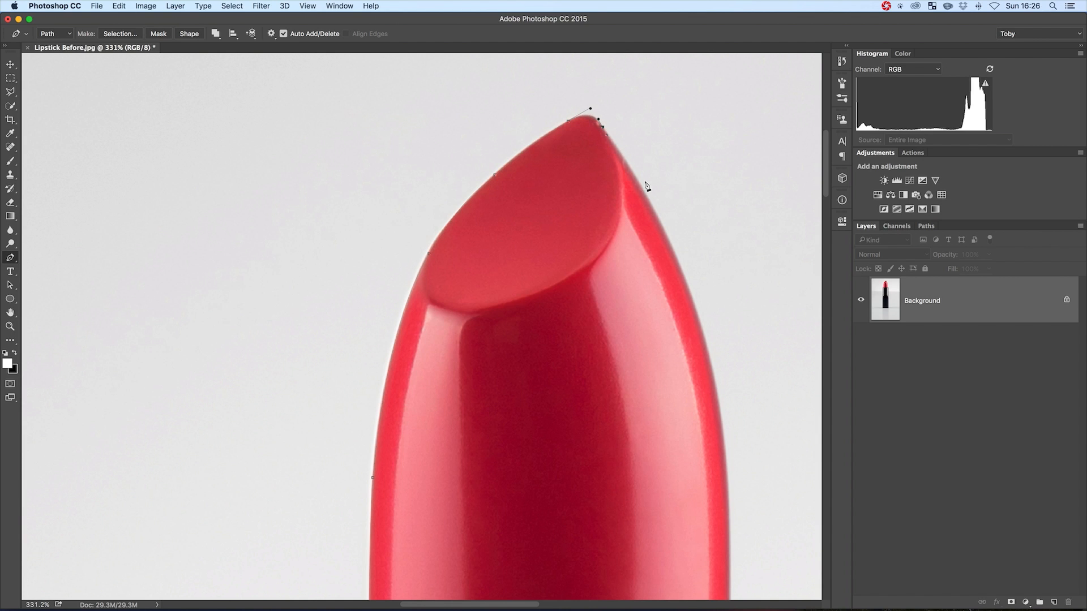
drag(712, 364, 744, 505)
super+click(711, 366)
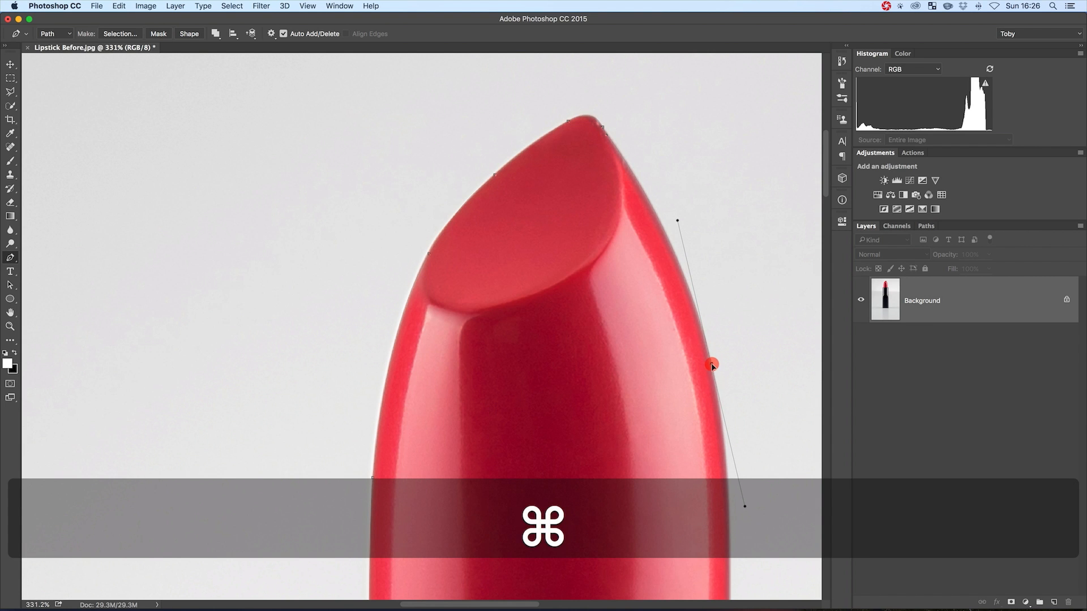
Extend the path down the red lipstick's right edge to the case rim and adjust the curve handle to fit
key(space)
drag(737, 359, 595, 188)
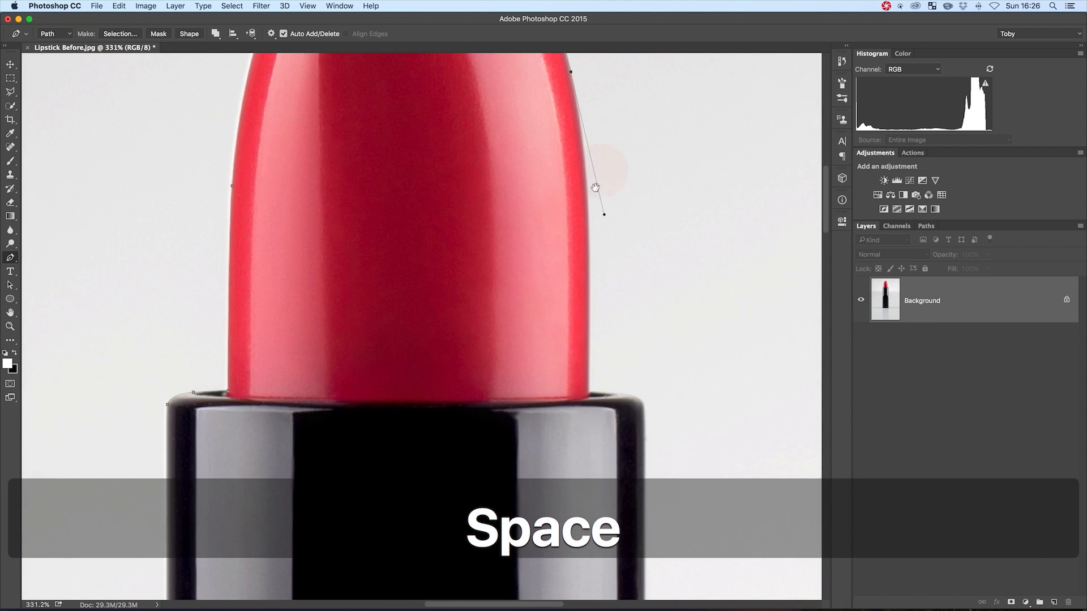
key(z)
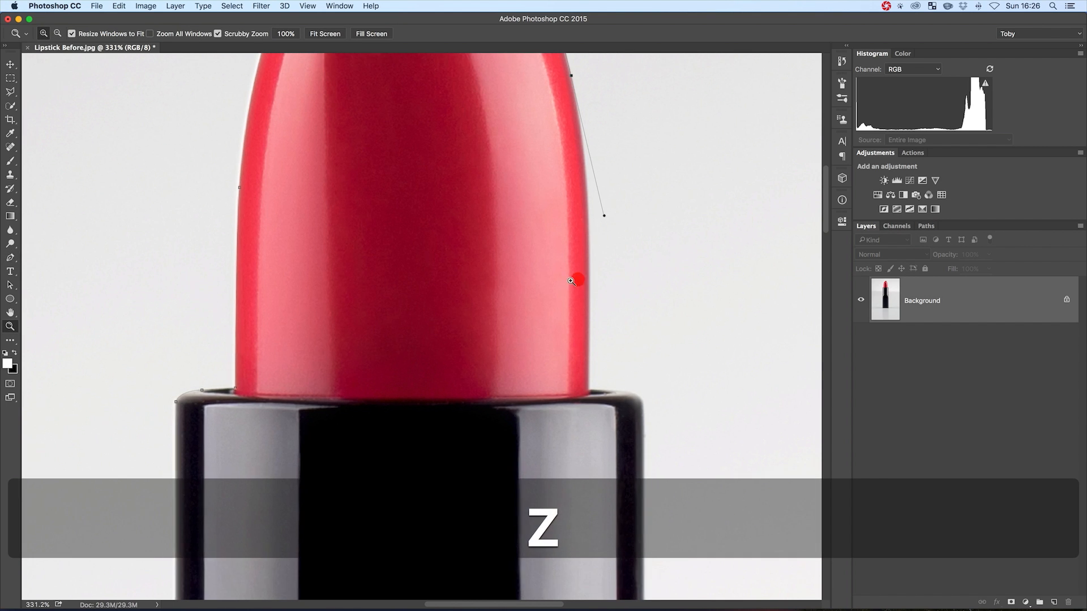
drag(579, 279, 505, 290)
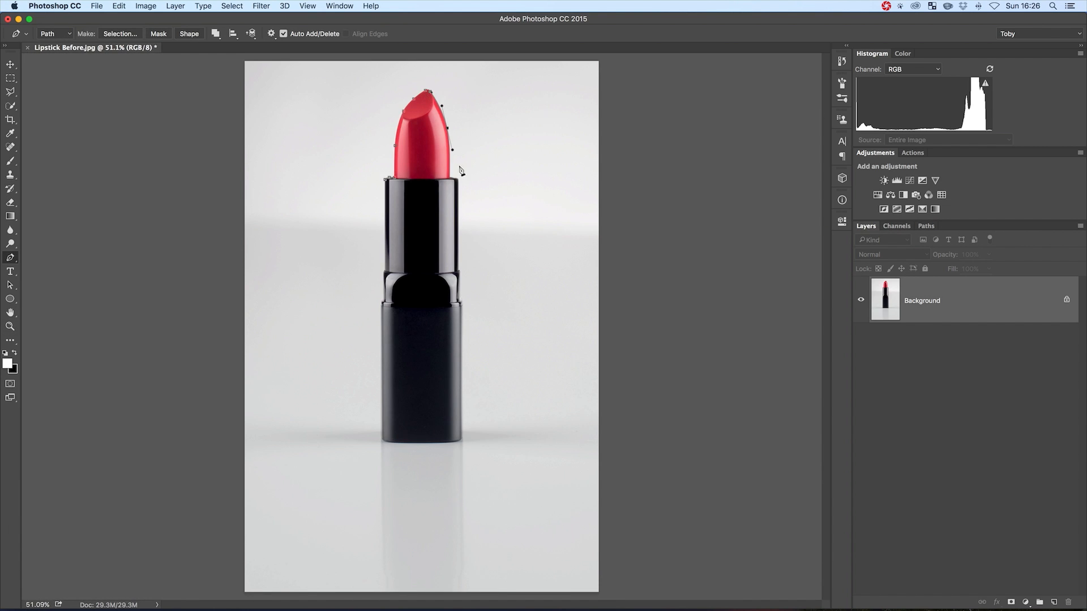
key(z)
drag(440, 134, 521, 174)
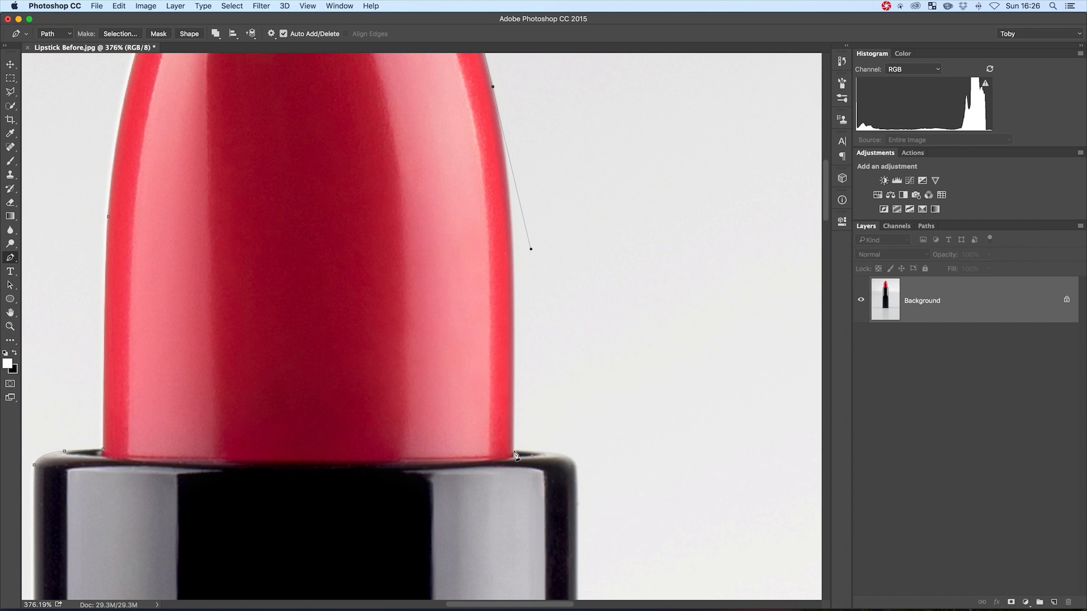
drag(514, 451, 514, 464)
drag(531, 249, 524, 228)
Trace the right rim of the black case and its right side down to the base's lower corner
drag(514, 464, 577, 455)
mouse_move(577, 491)
mouse_down()
mouse_move(575, 507)
mouse_move(472, 114)
mouse_up()
click(485, 313)
click(501, 513)
mouse_move(514, 539)
mouse_down()
mouse_move(515, 558)
mouse_move(489, 142)
mouse_up()
drag(489, 485, 489, 113)
click(463, 333)
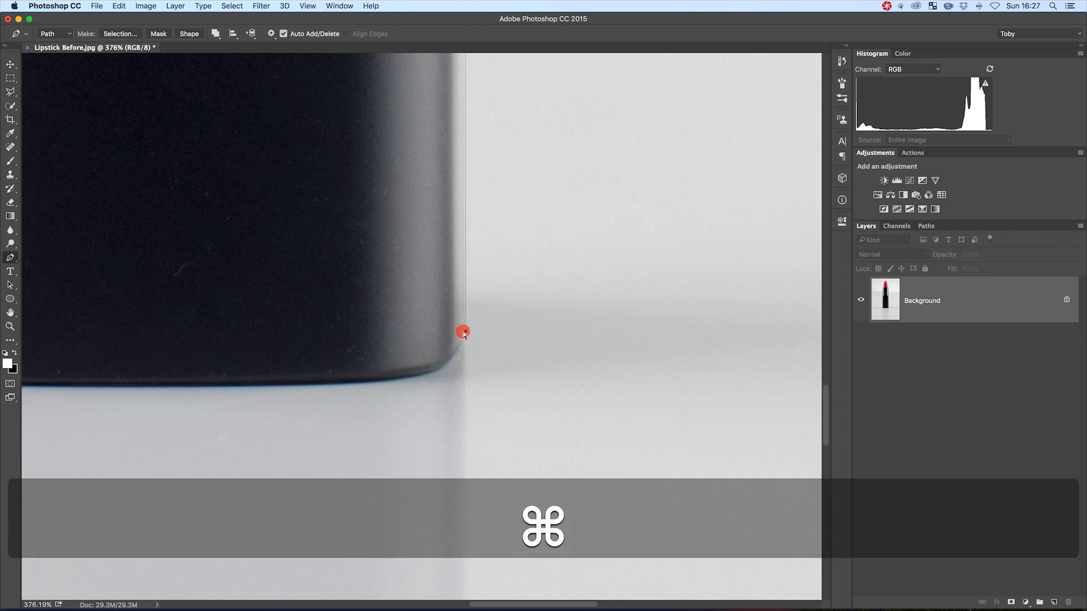
Trace the case's rounded bottom corners and bottom edge across to the left side
drag(453, 353, 349, 381)
drag(69, 437, 434, 417)
drag(529, 367, 491, 367)
drag(282, 360, 223, 282)
alt+click(222, 321)
Continue the path up the case's left side, around the stepped collar, and complete the lipstick outline
drag(271, 113, 271, 481)
drag(261, 238, 362, 238)
click(310, 328)
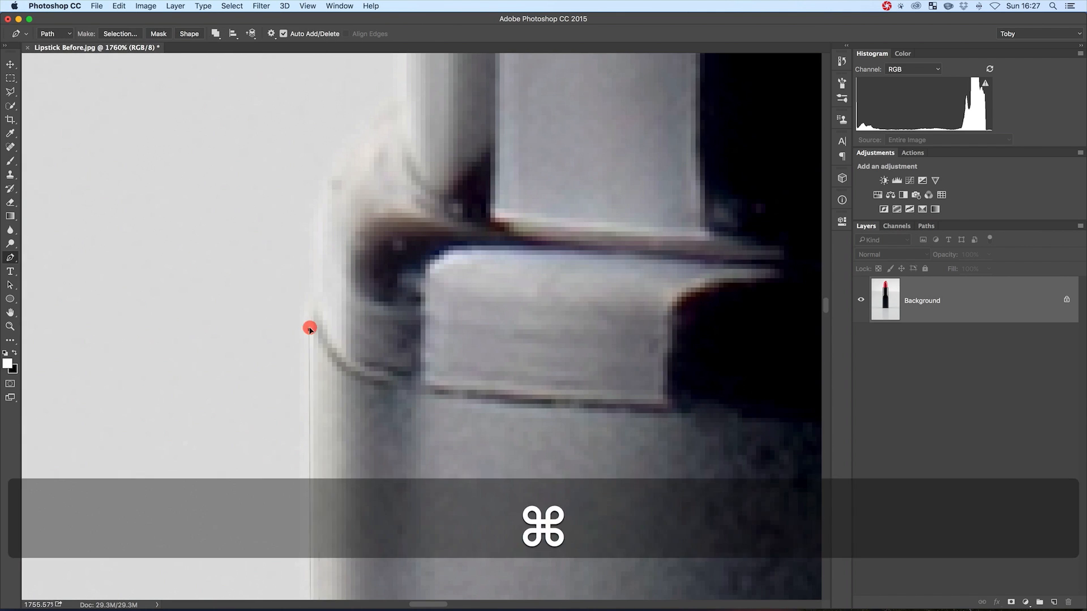
click(321, 294)
click(322, 243)
key(super+z)
drag(310, 328, 308, 294)
drag(350, 159, 384, 130)
drag(400, 106, 289, 275)
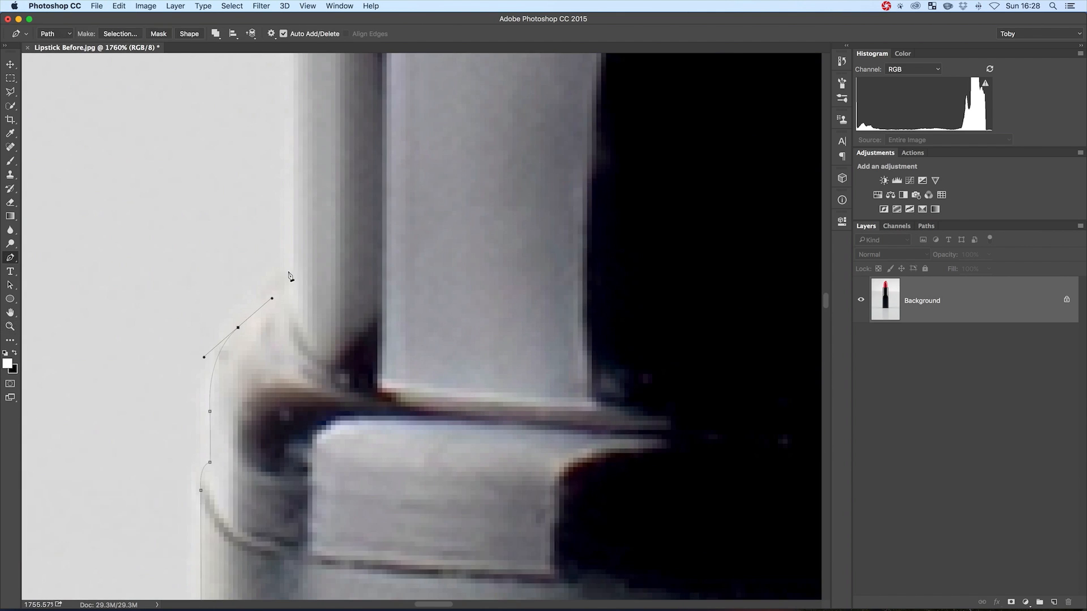
key(super+0)
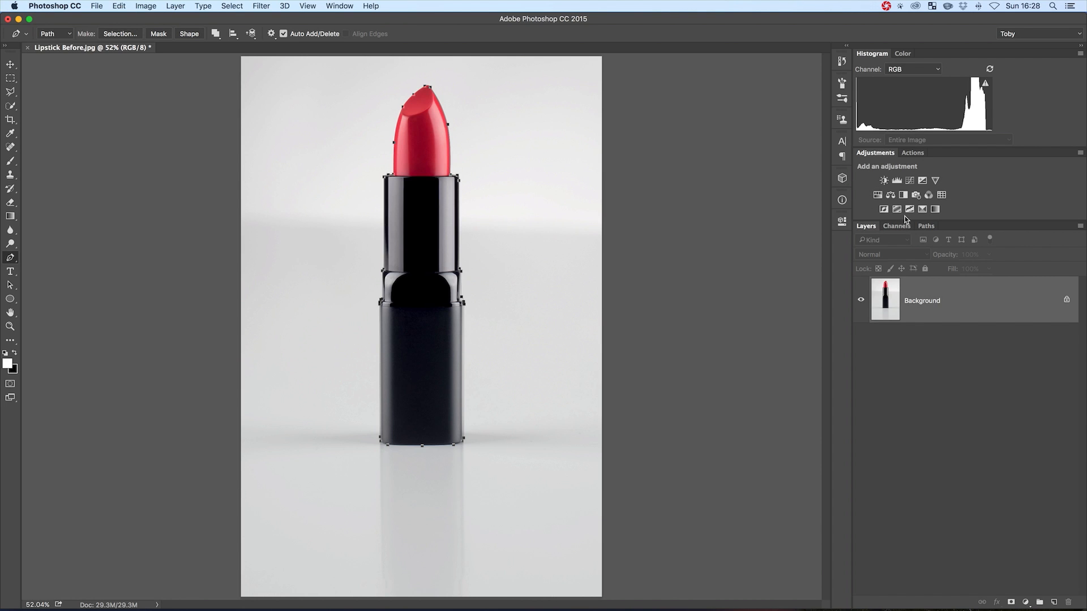
Save the lipstick outline's work path under the name Product and deselect it
click(928, 226)
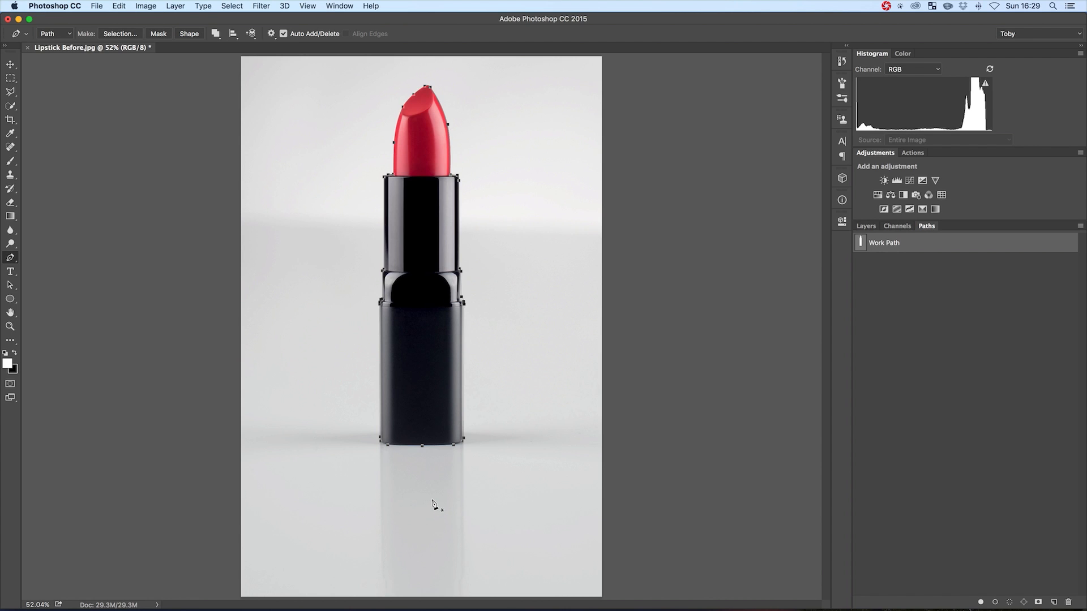
double_click(886, 244)
drag(715, 351, 740, 320)
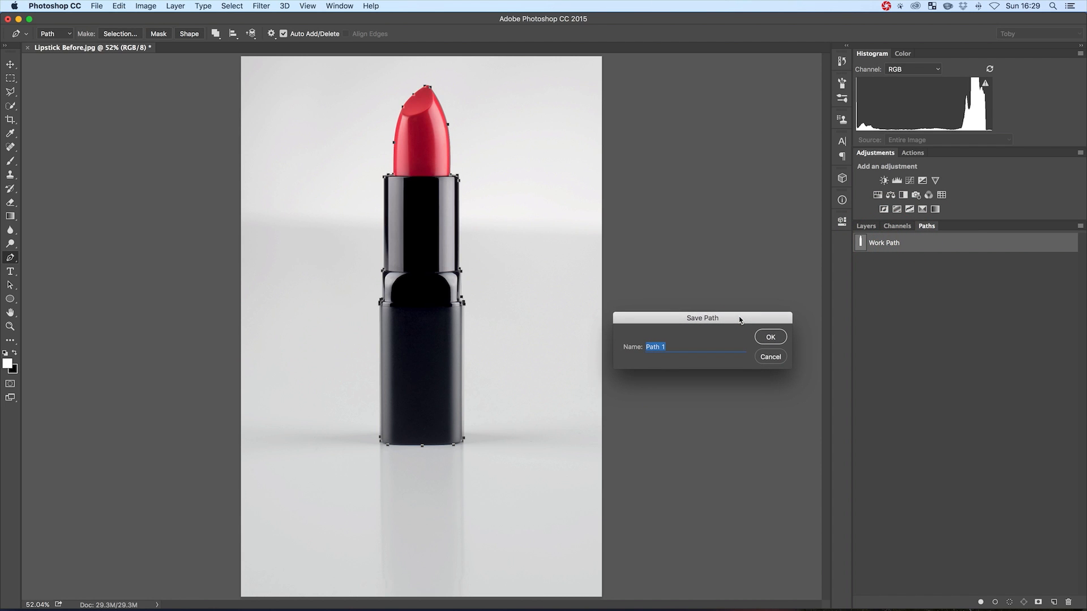
text(Product)
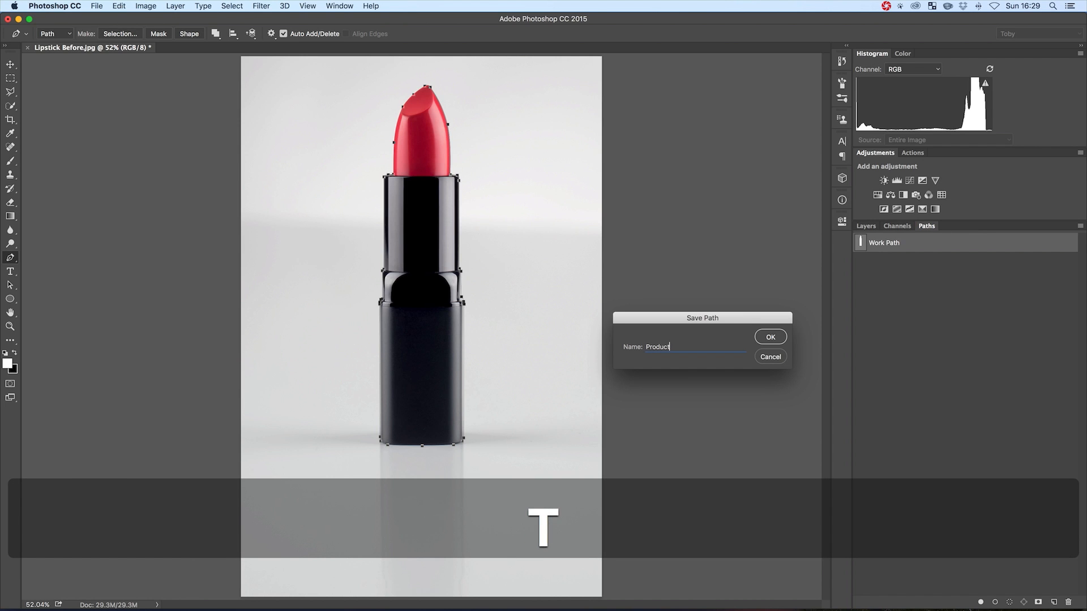
key(Return)
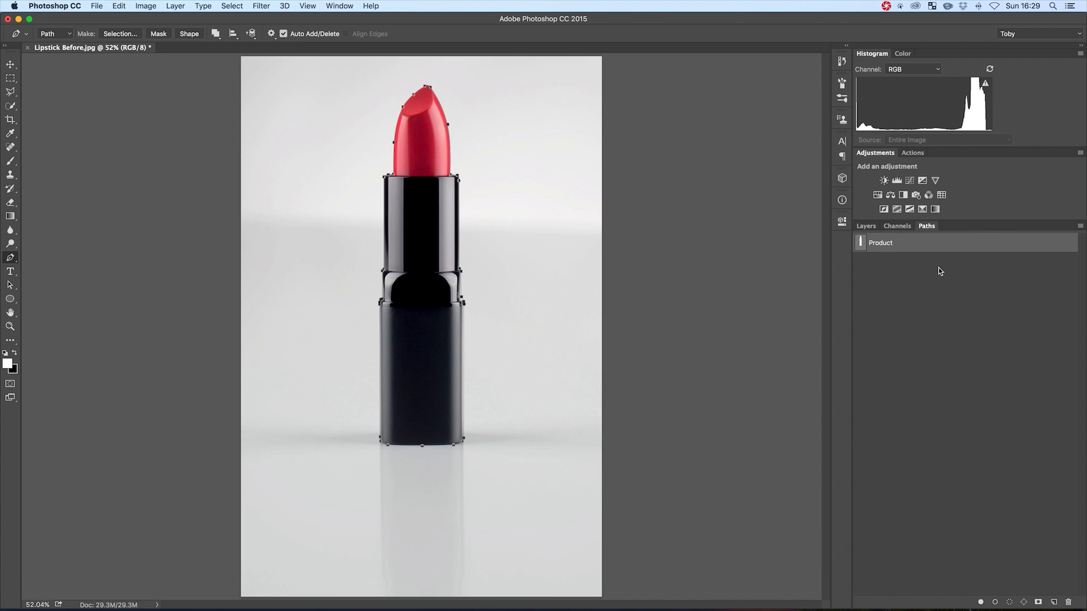
click(900, 271)
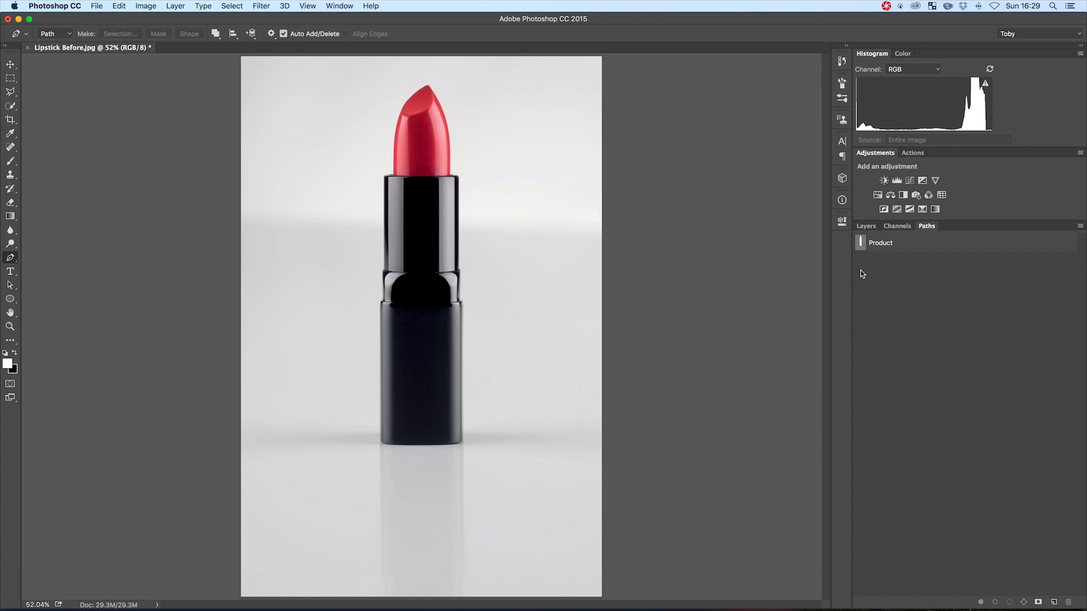
key(p)
click(475, 270)
drag(445, 312, 426, 312)
drag(373, 310, 371, 292)
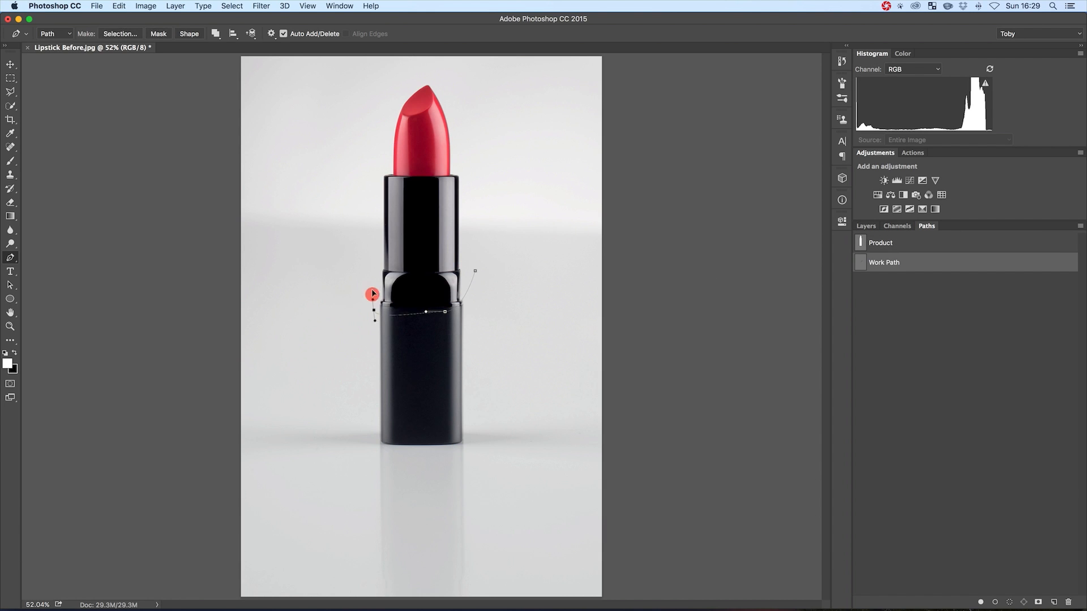
drag(379, 251, 412, 241)
key(alt+super+z)
key(alt+super+z)
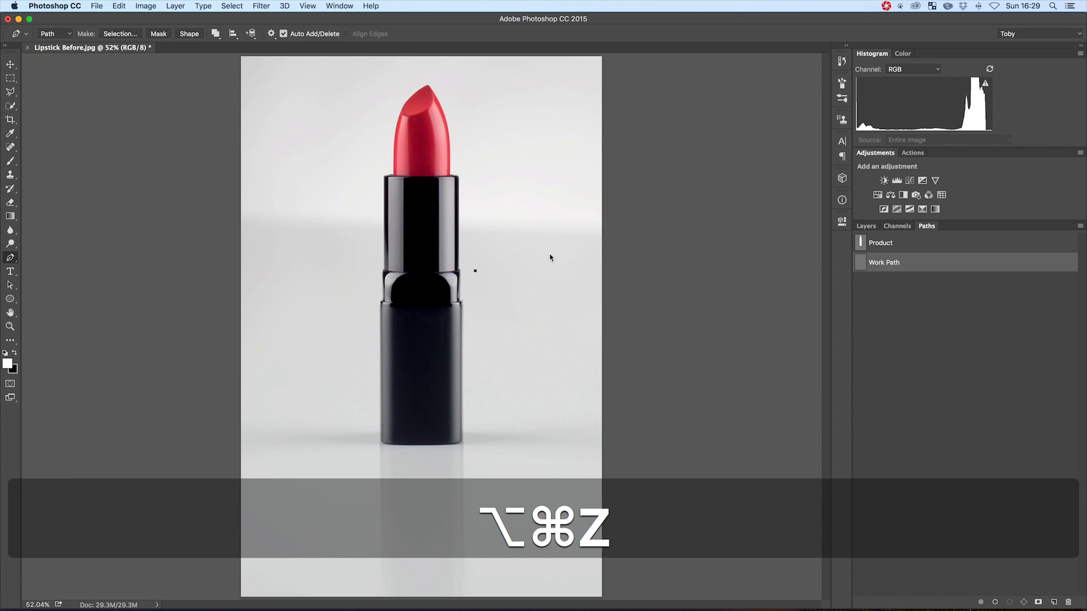
key(alt+super+z)
click(957, 262)
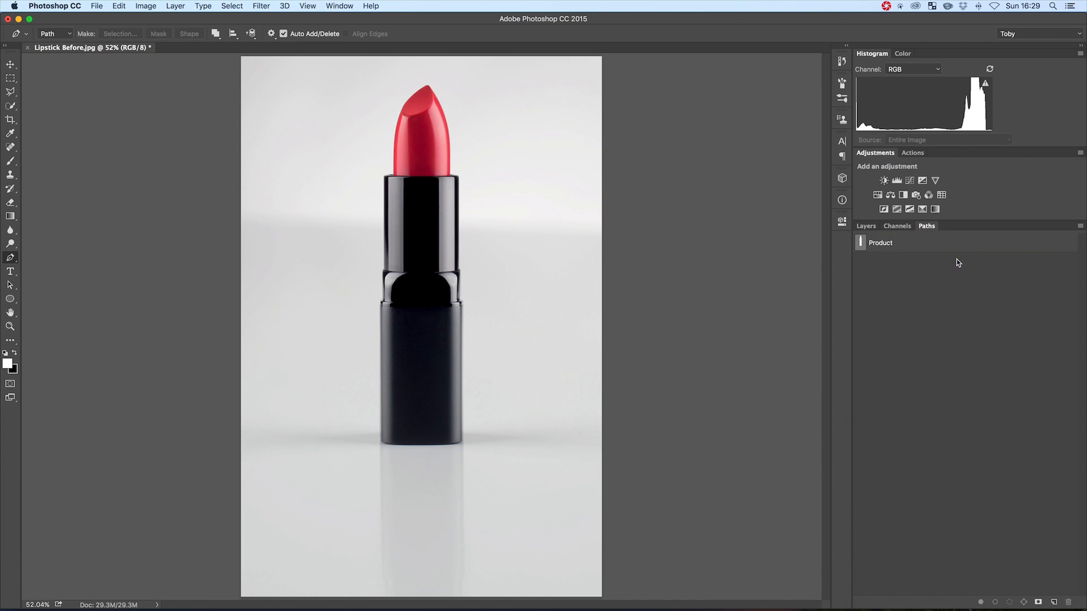
Start a new Pen path at the black case's lower-left corner and trace around it onto the bottom edge
key(z)
drag(393, 441, 451, 442)
key(space)
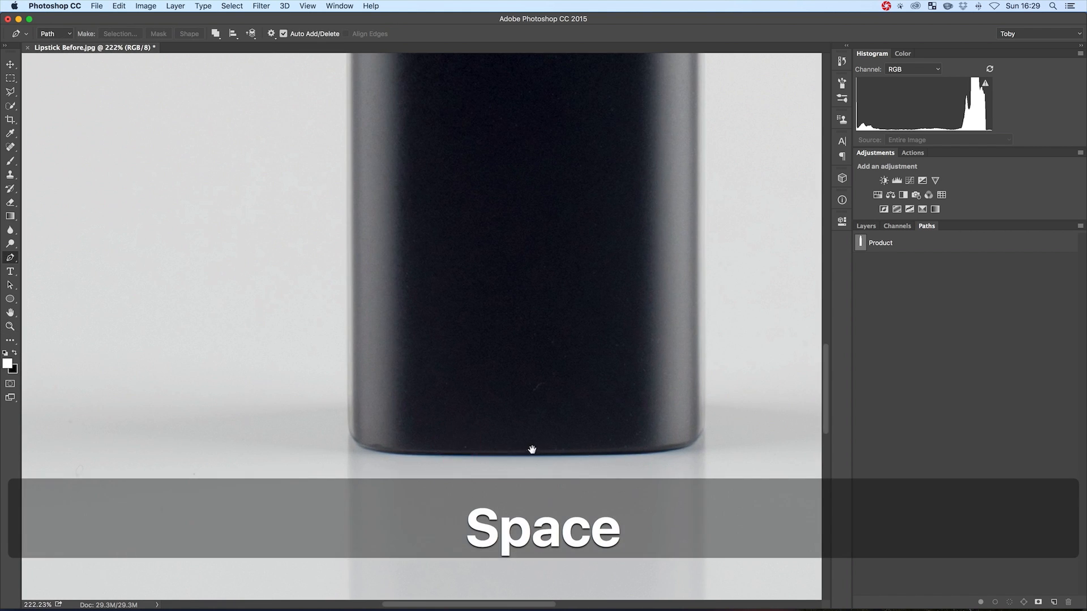
drag(532, 450, 509, 219)
key(z)
key(z)
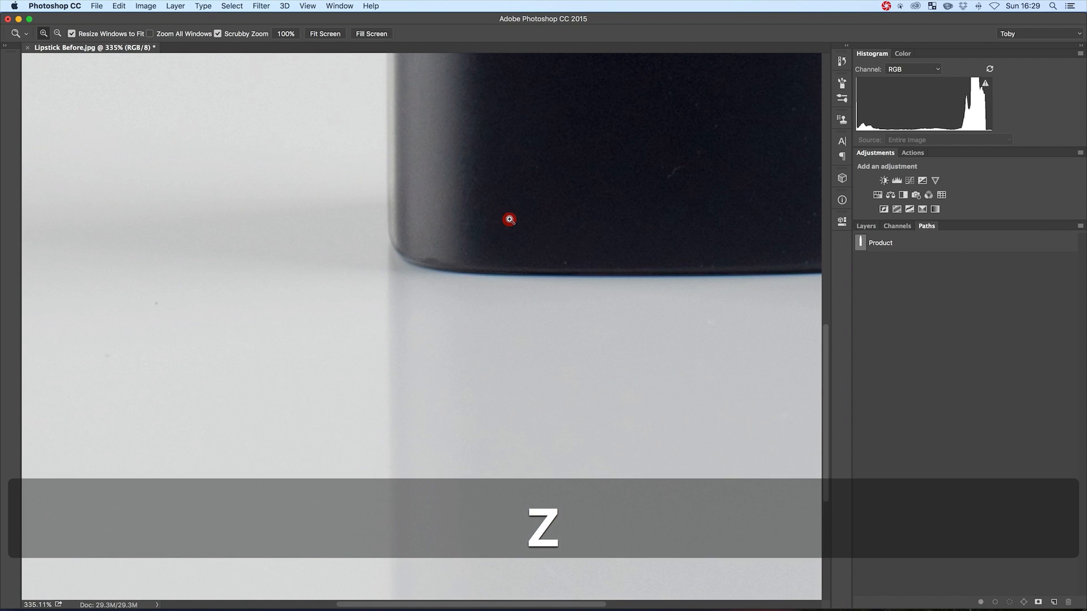
click(390, 244)
drag(422, 268, 443, 270)
drag(537, 276, 597, 278)
Continue the path along the case's bottom edge and around its lower-right corner, undoing misplaced anchors
key(space)
drag(688, 286, 334, 279)
key(super+z)
drag(446, 266, 552, 252)
drag(557, 245, 543, 215)
key(z)
alt+click(521, 276)
key(super+z)
Trace the reflection's right side, run the path below the image edge, and bring it back up the left side
click(620, 424)
key(z)
drag(643, 407, 679, 407)
click(623, 381)
drag(612, 409, 601, 421)
alt+click(611, 409)
click(612, 465)
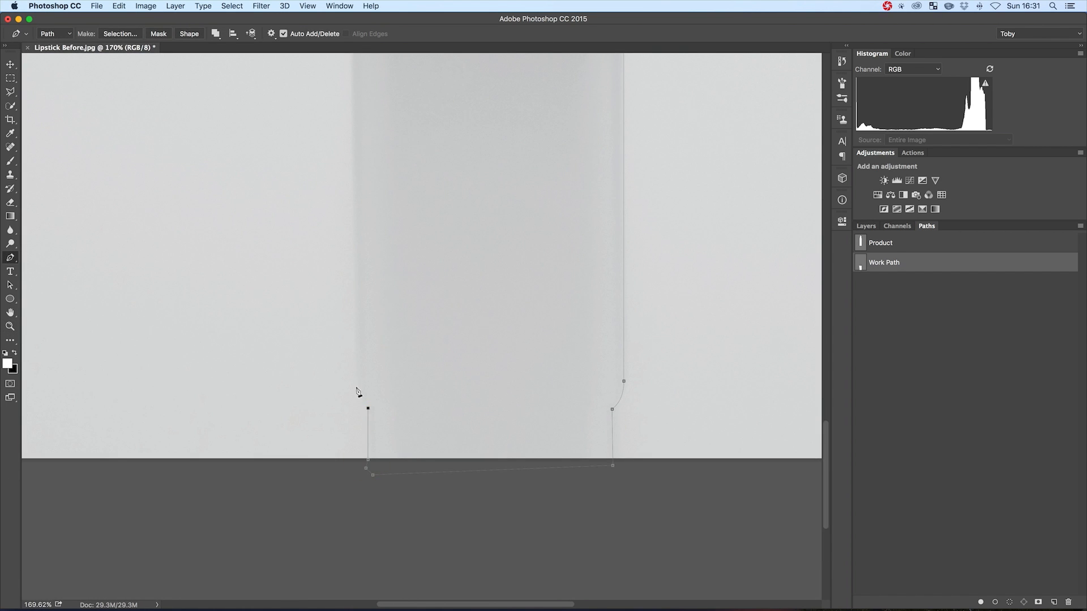
click(354, 55)
key(super+0)
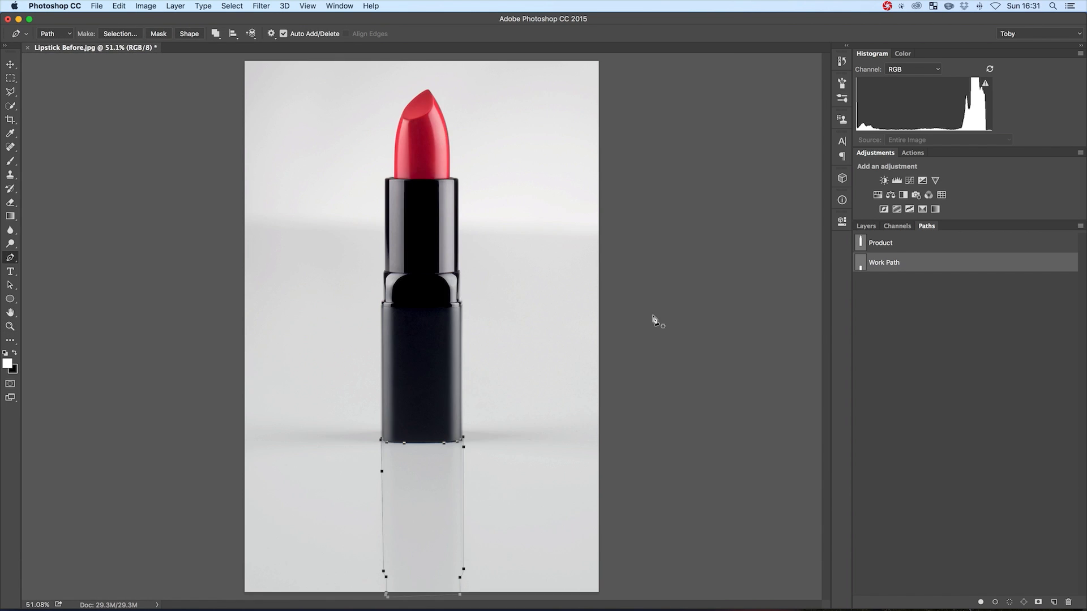
Save the work path around the reflection under the name Reflection
double_click(890, 264)
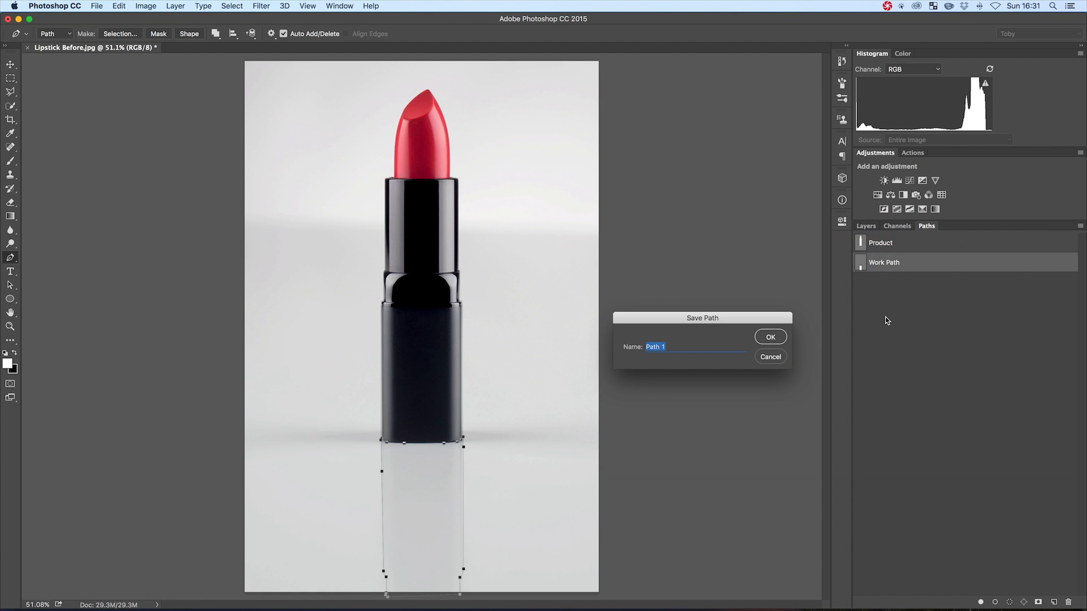
text(Reflection)
key(Return)
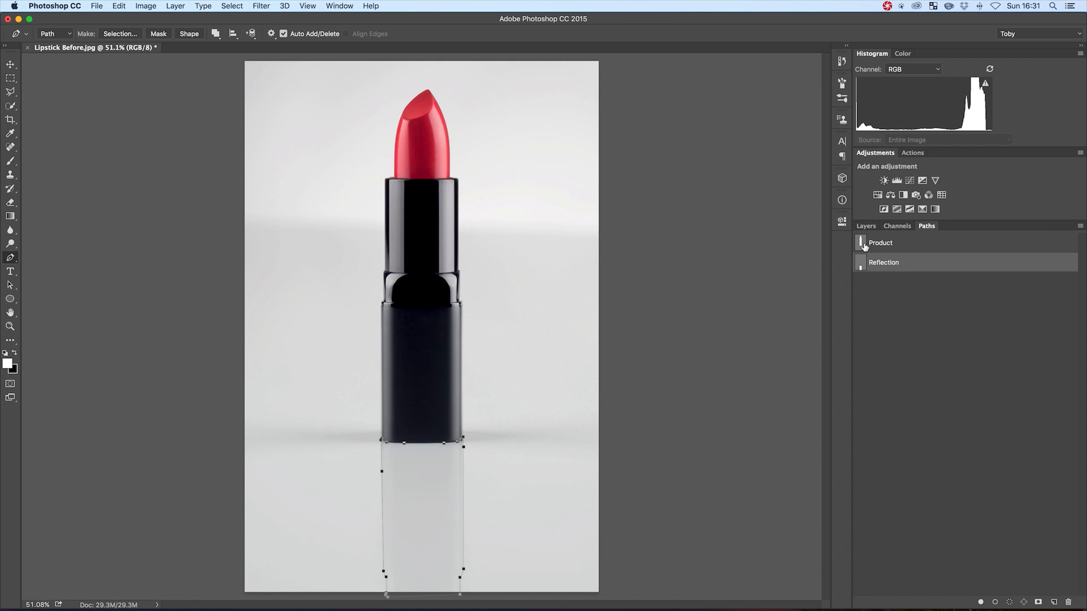
Load the Product path as a selection and add the Reflection path to that selection
key(super)
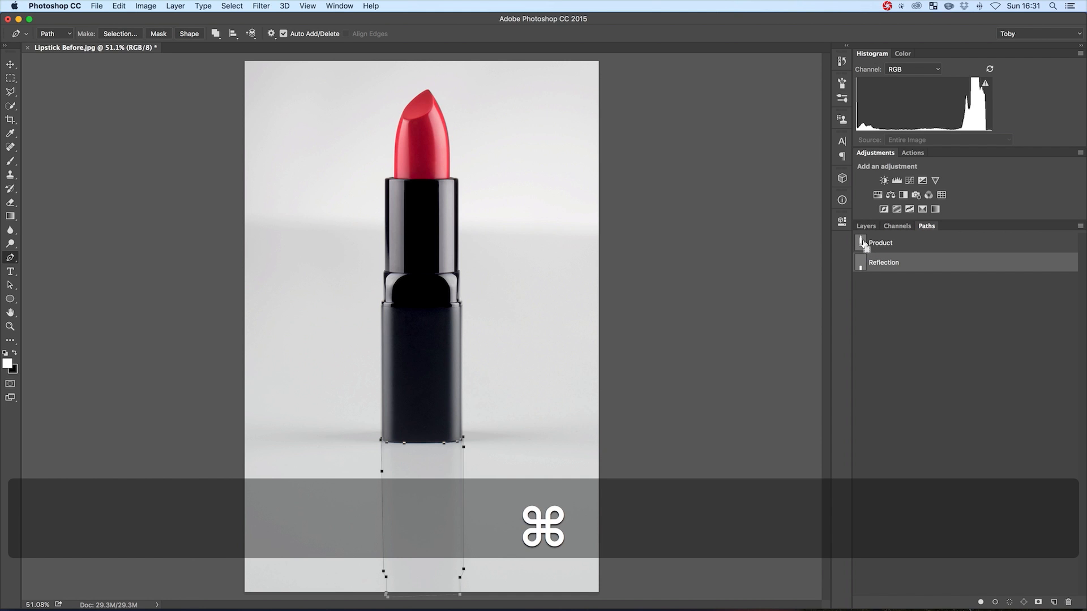
super+click(863, 243)
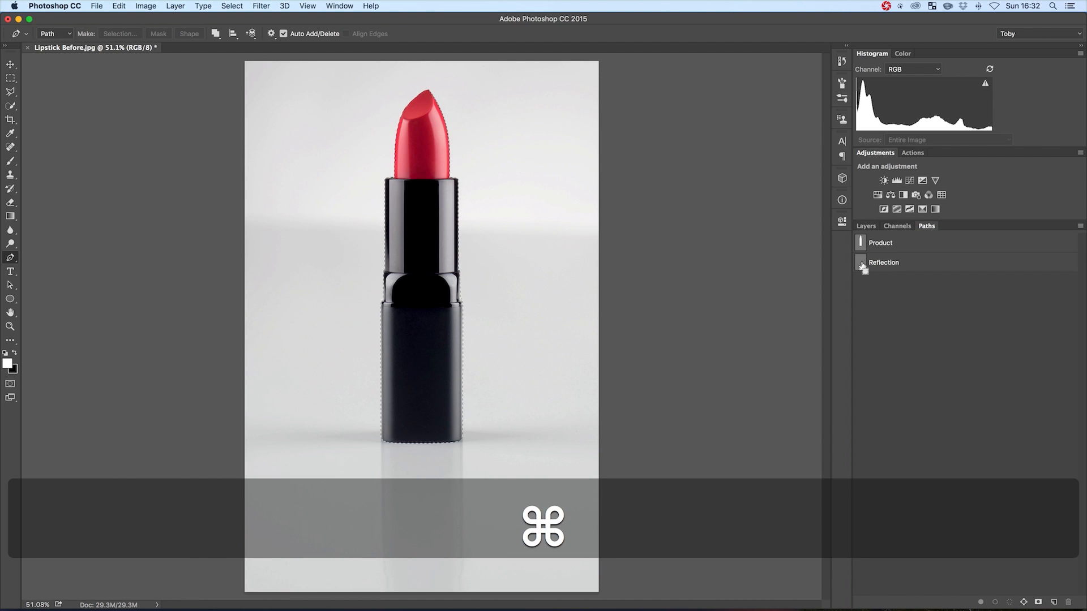
super+click(861, 262)
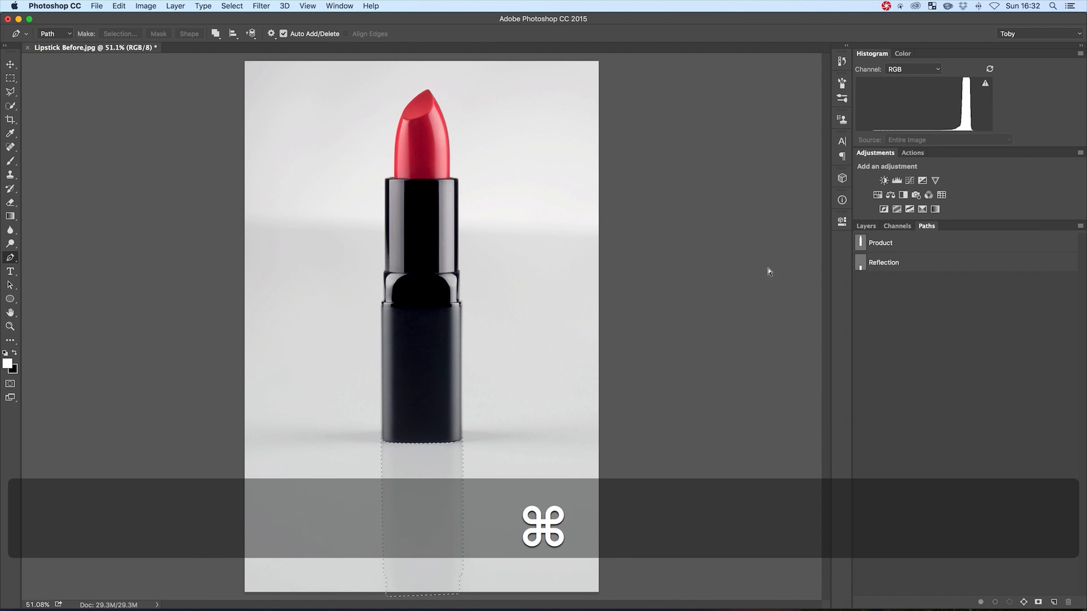
super+click(860, 242)
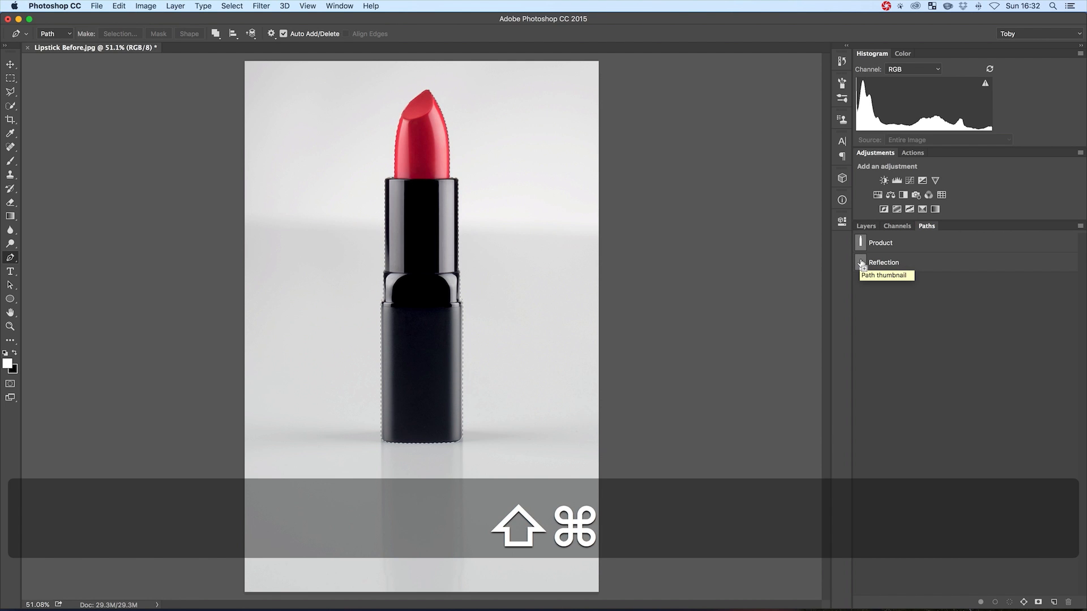
shift+super+click(861, 264)
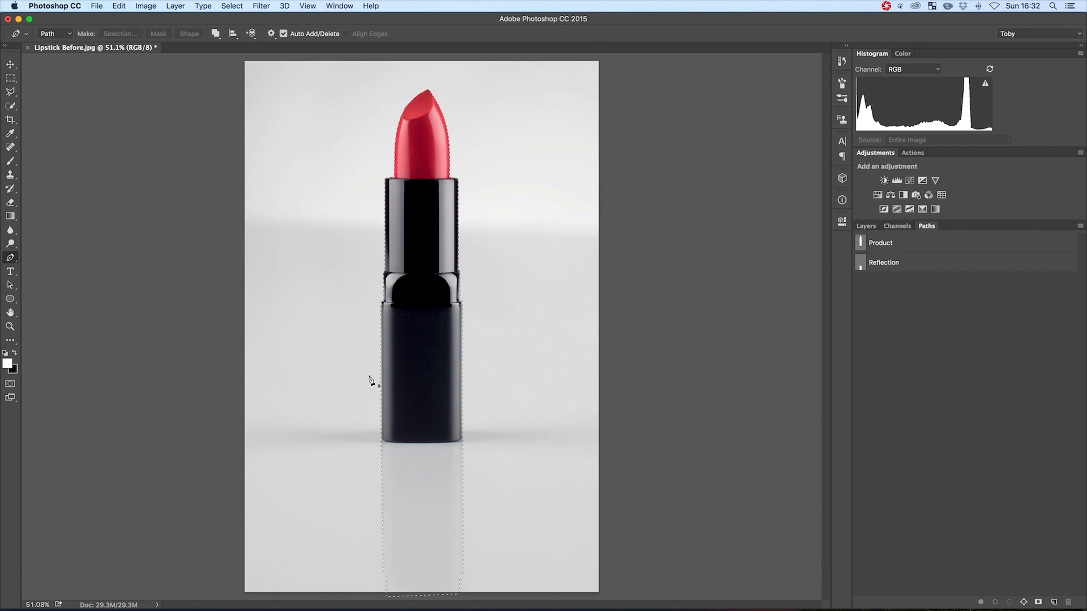
Unlock the Background layer and add a layer mask from the combined lipstick and reflection selection
click(865, 227)
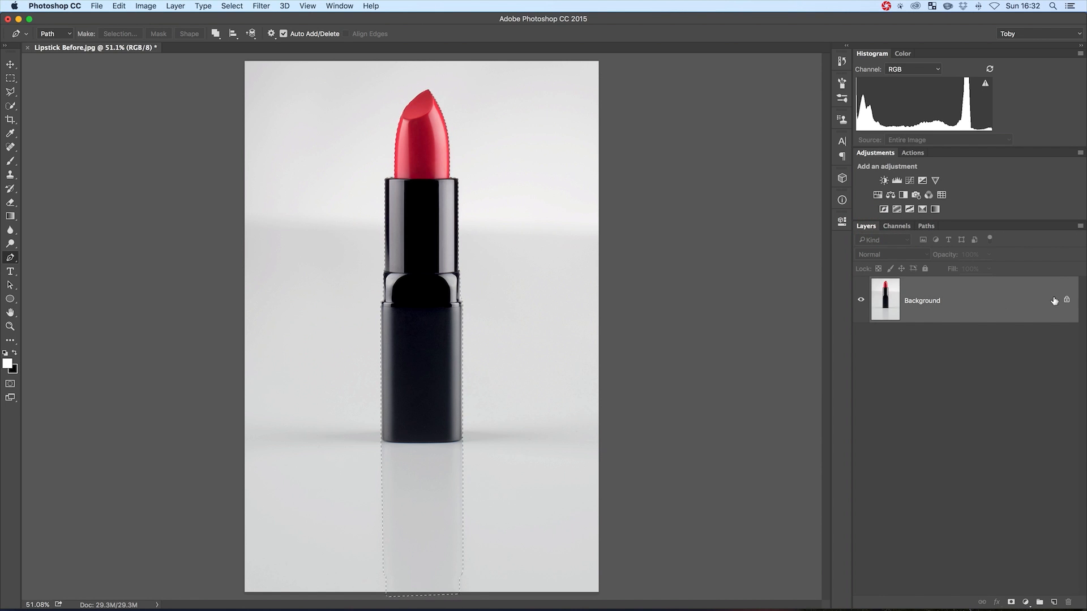
click(1066, 304)
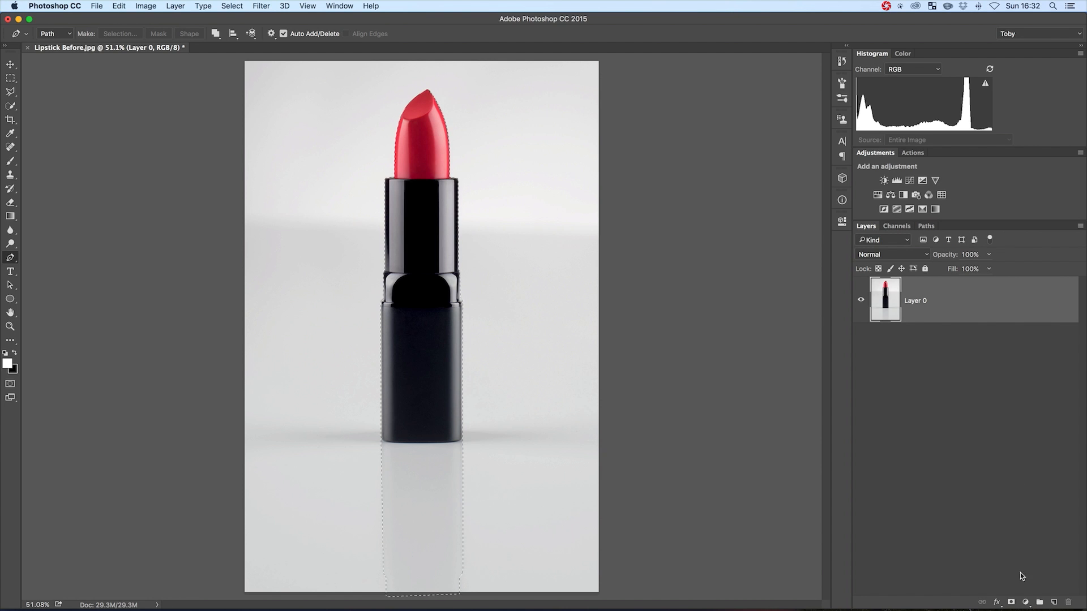
click(1010, 603)
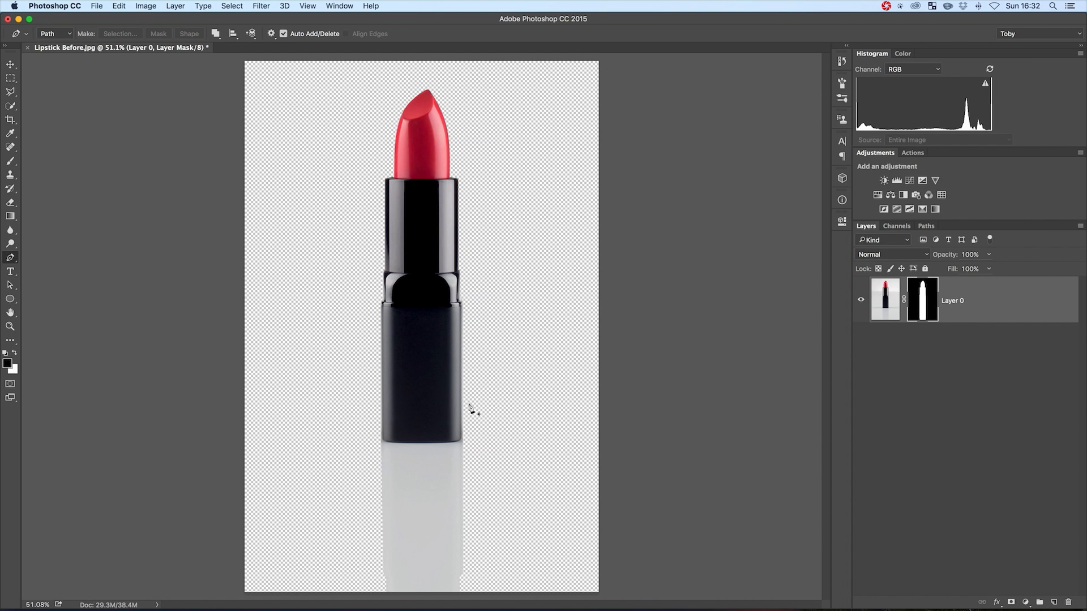
Add a white (ffffff) Solid Color fill layer and move it below the masked lipstick layer
click(997, 365)
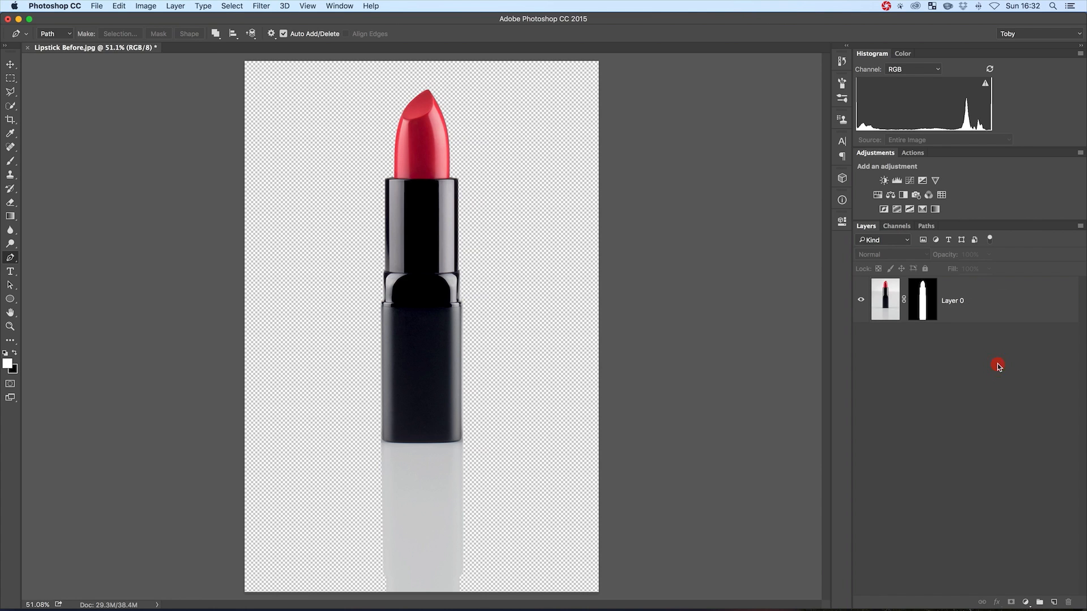
click(1025, 603)
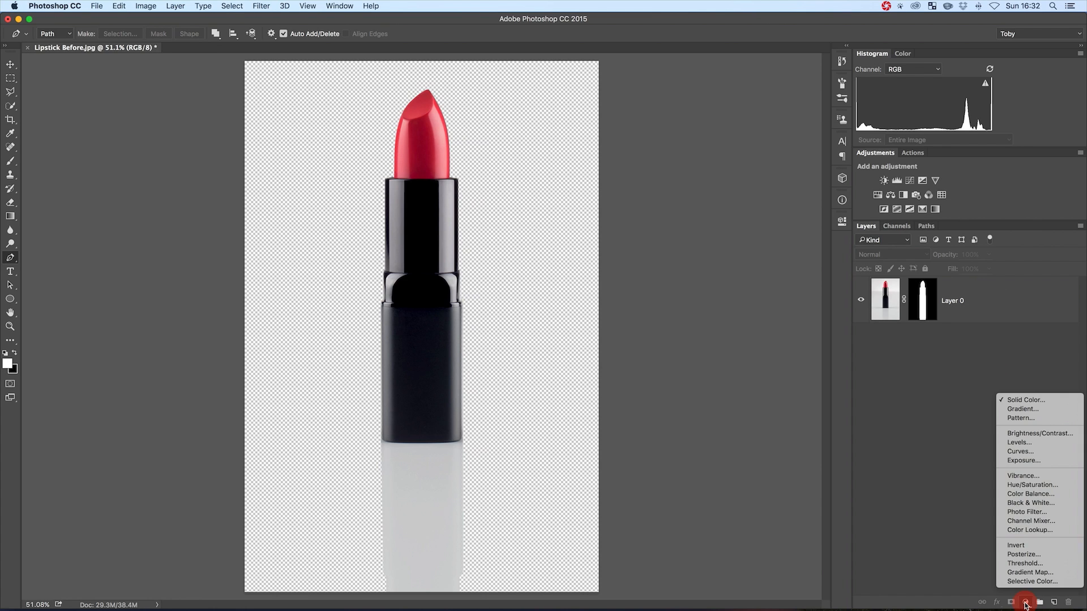
click(1032, 400)
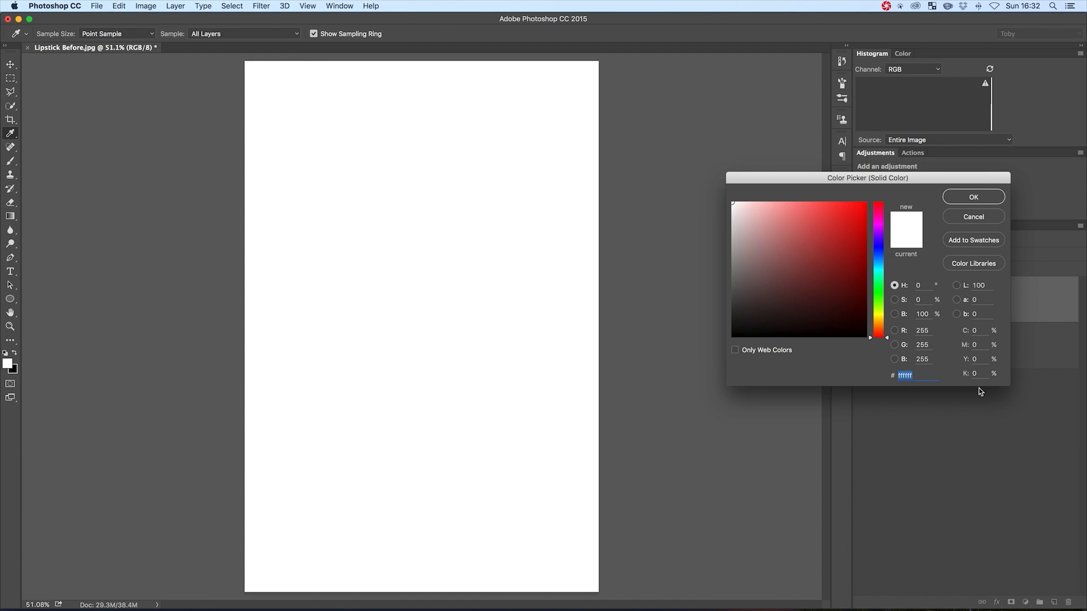
click(971, 204)
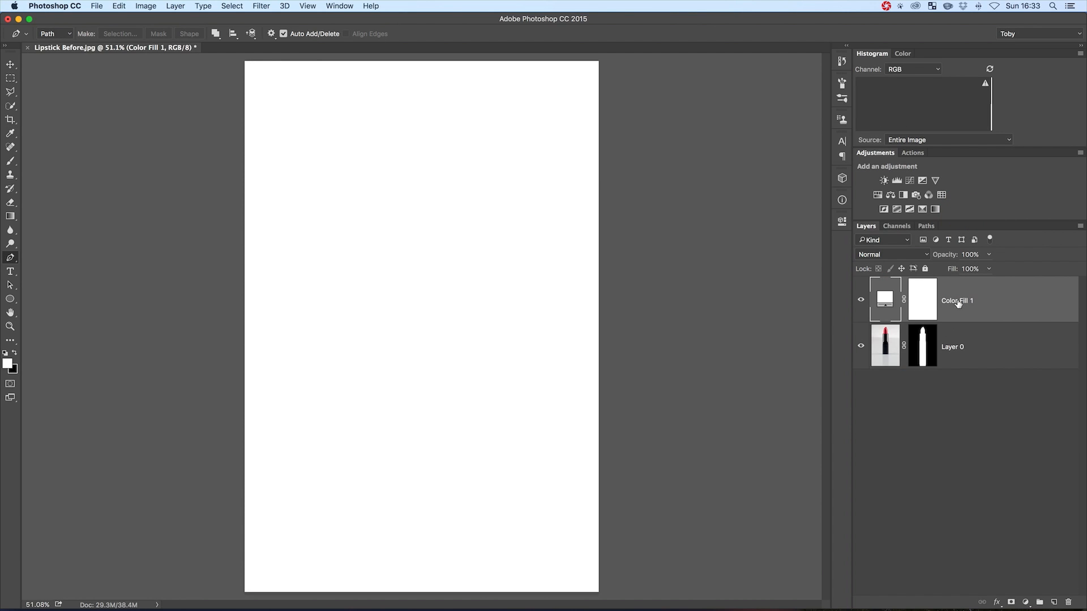
drag(958, 301, 960, 375)
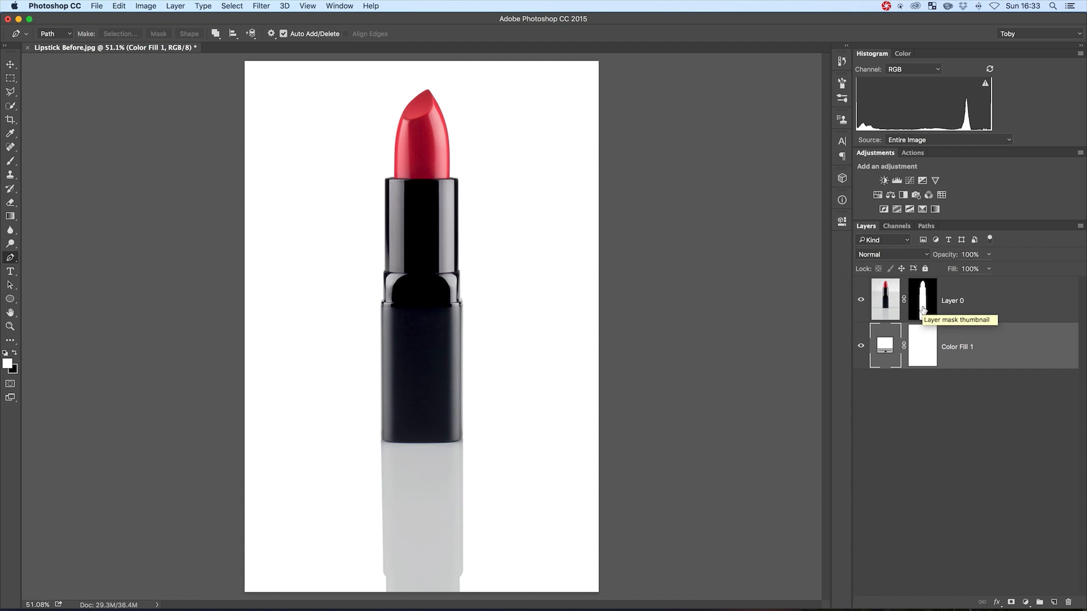
Load the Reflection path as a selection and target the layer mask of Layer 0
click(925, 228)
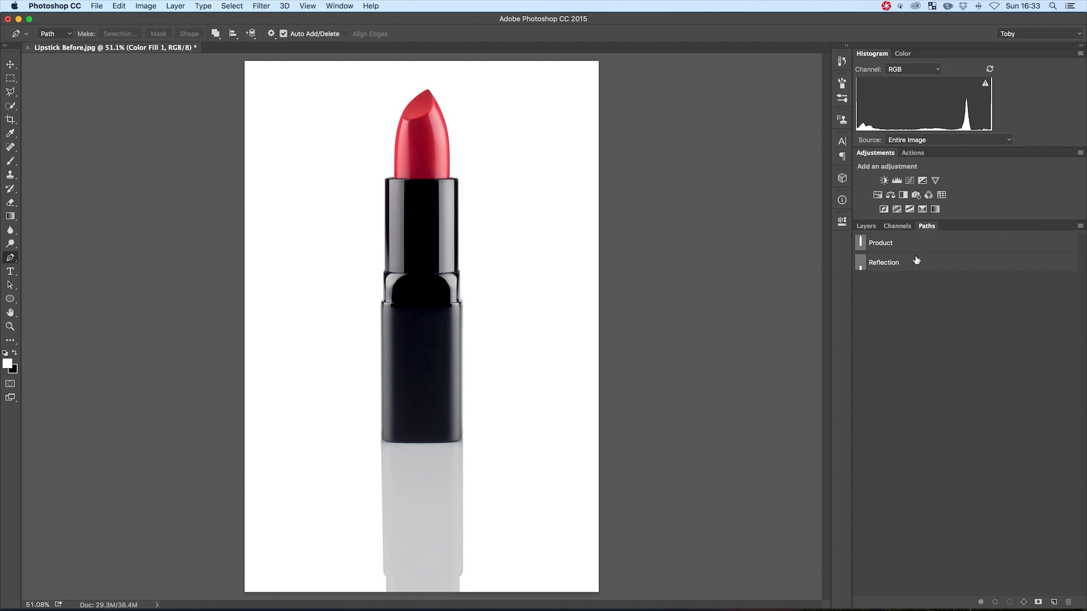
key(super)
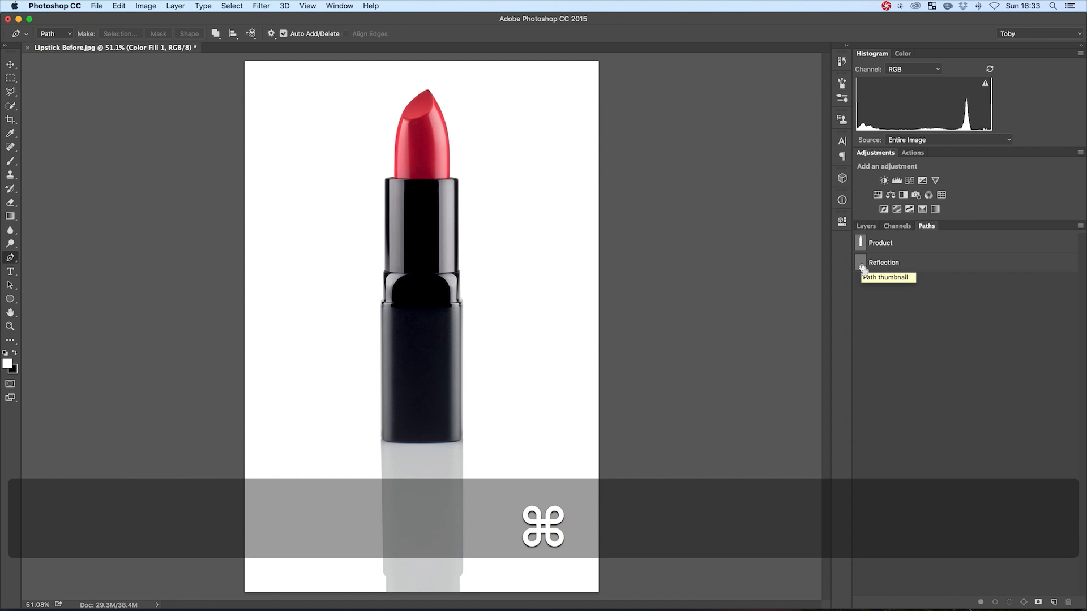
super+click(861, 263)
click(865, 226)
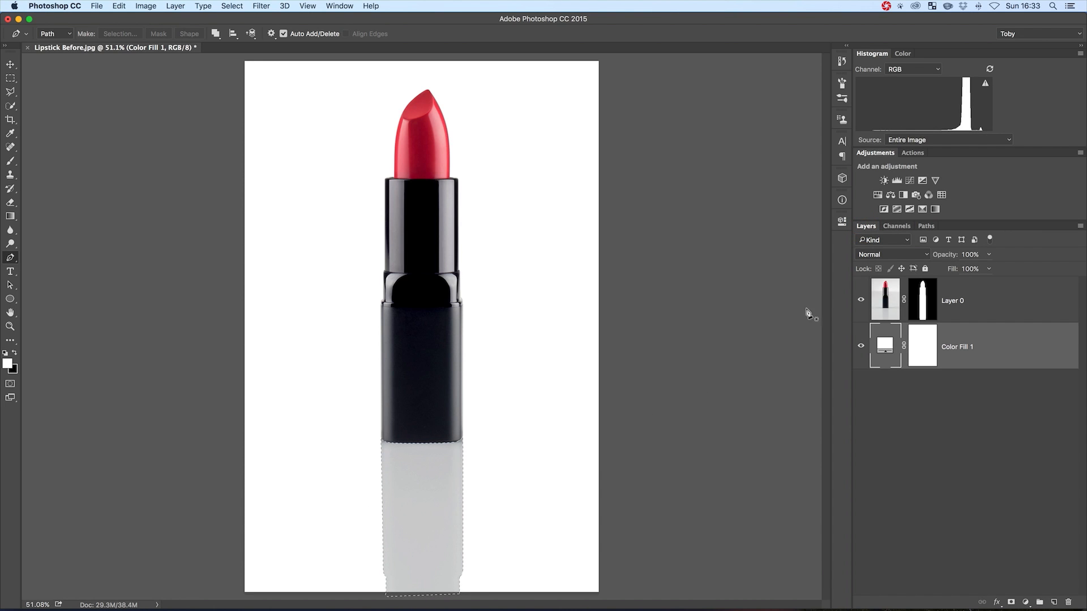
click(926, 307)
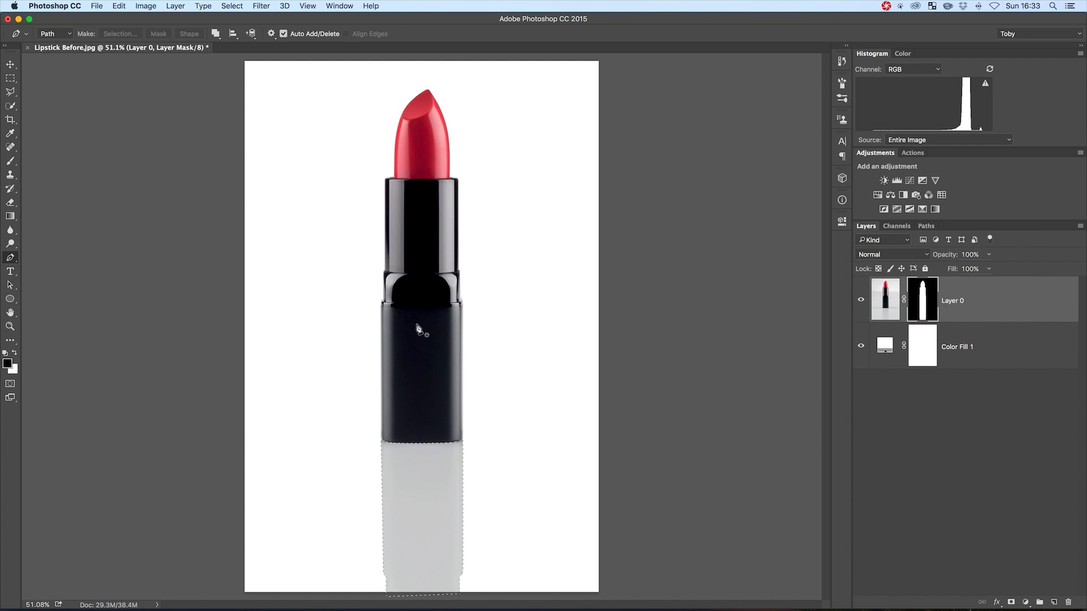
Fade the reflection's lower part into white with vertical black-to-white linear gradients on the layer mask, and deselect
click(11, 216)
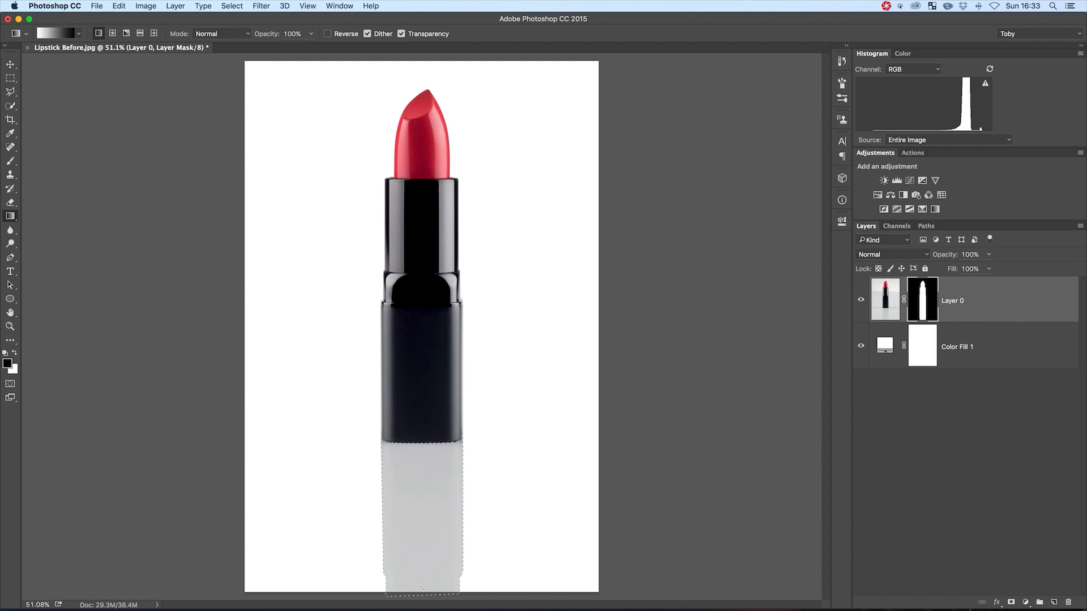
key(shift)
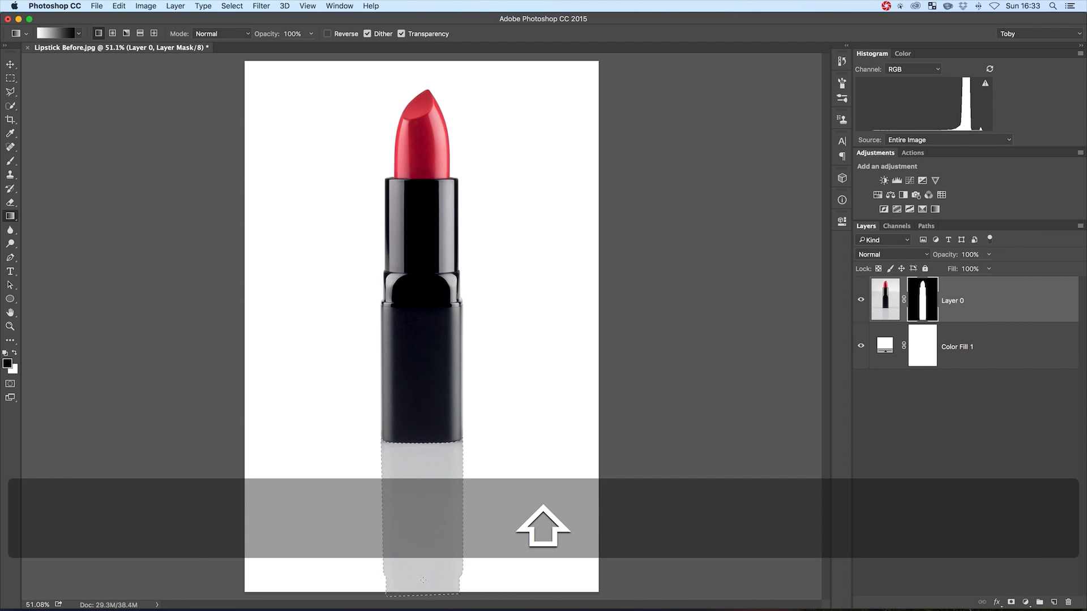
drag(422, 581, 423, 580)
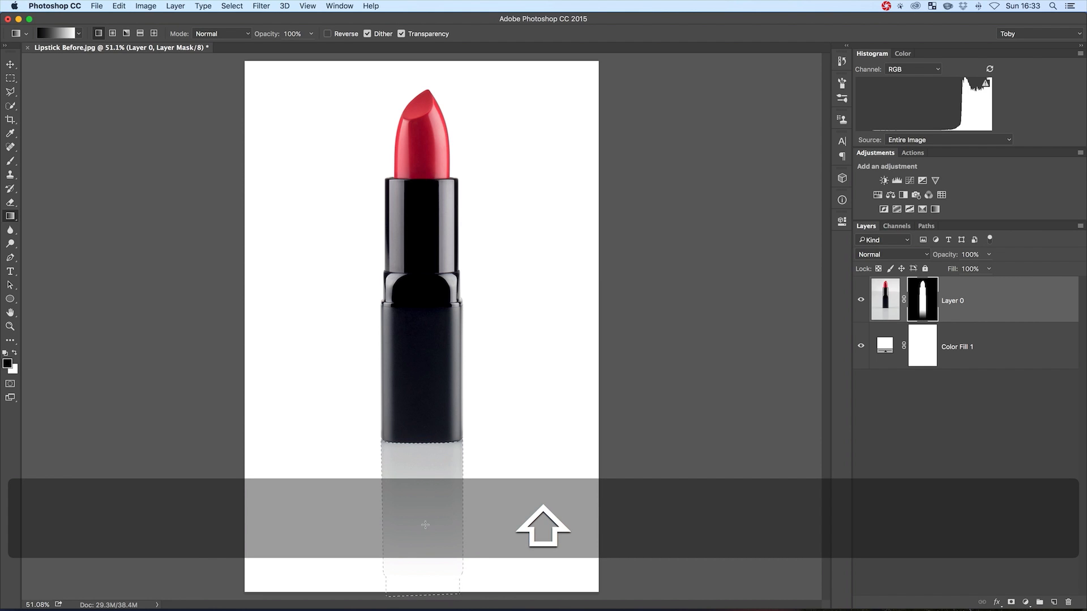
drag(418, 499, 427, 491)
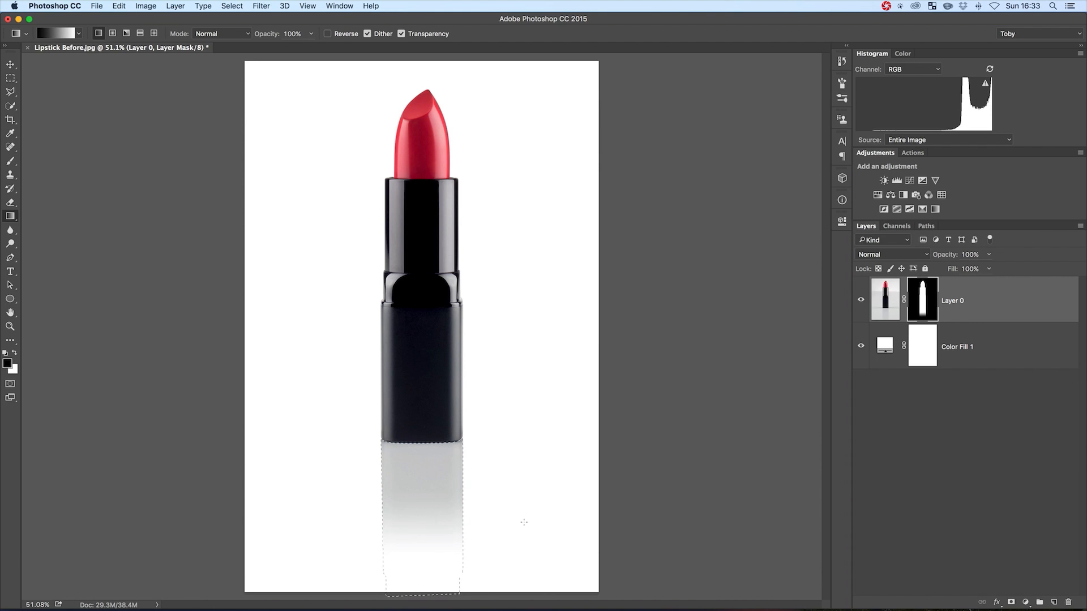
key(shift)
drag(418, 532, 420, 487)
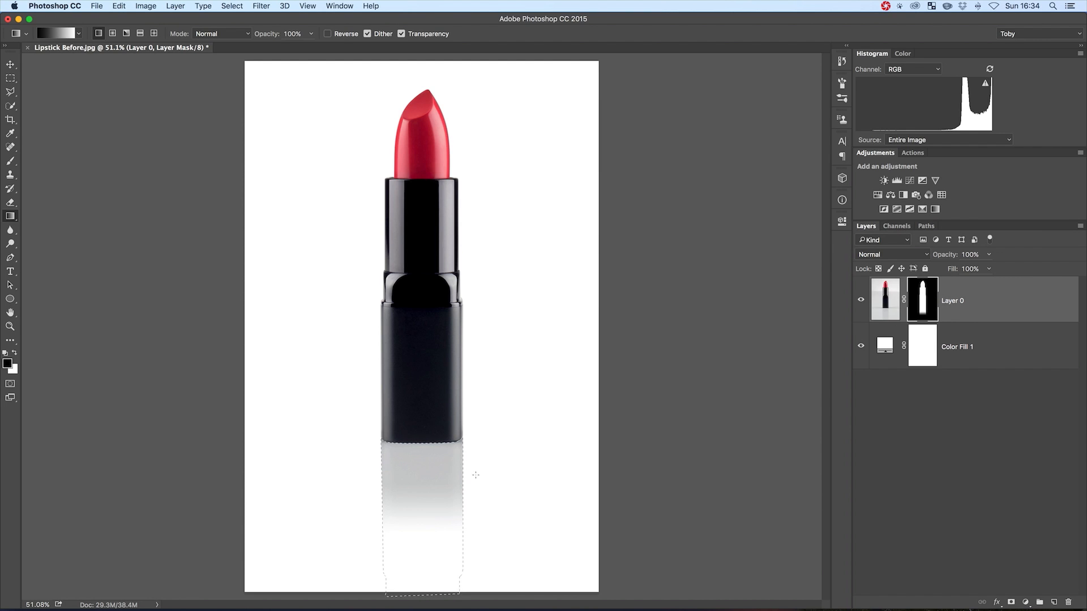
key(super)
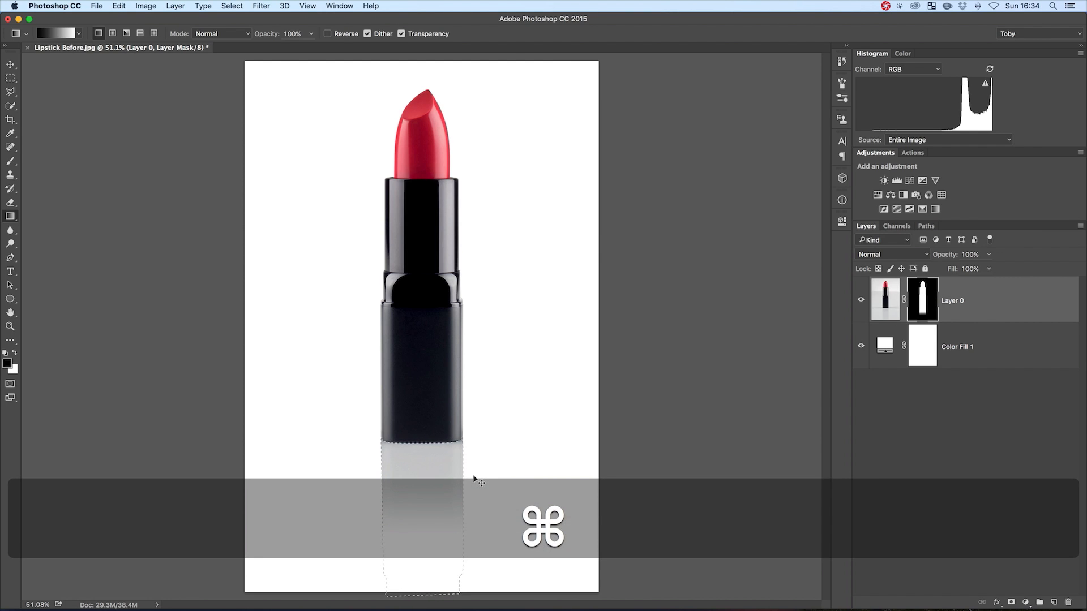
key(super+d)
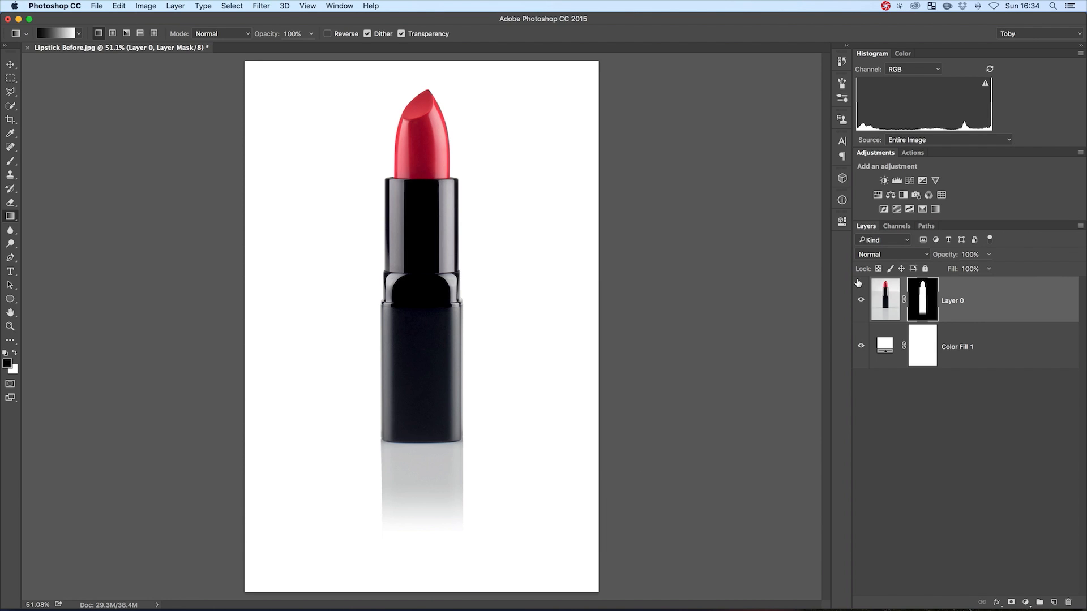
Lighten the reflection by loading the Reflection path as a selection, applying Levels with white output 108 to Layer 0's mask, and deselecting
click(925, 227)
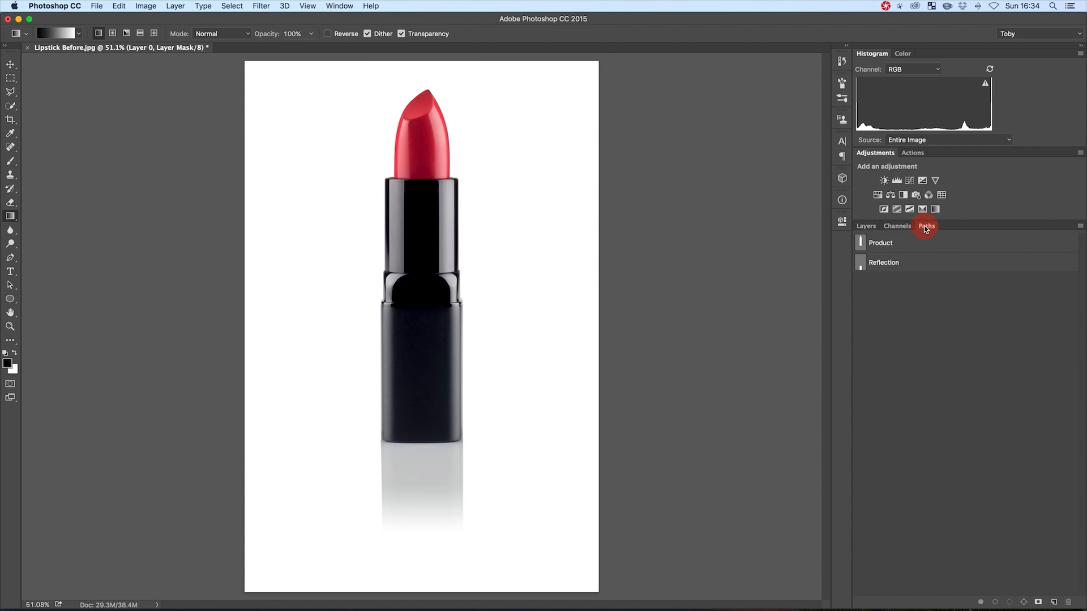
super+click(861, 263)
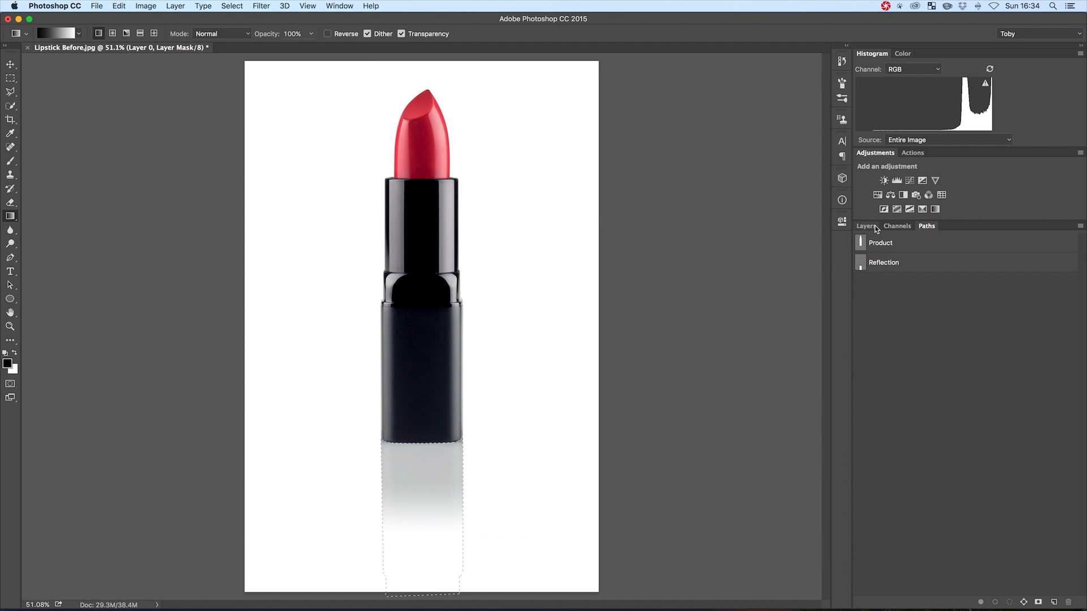
click(867, 226)
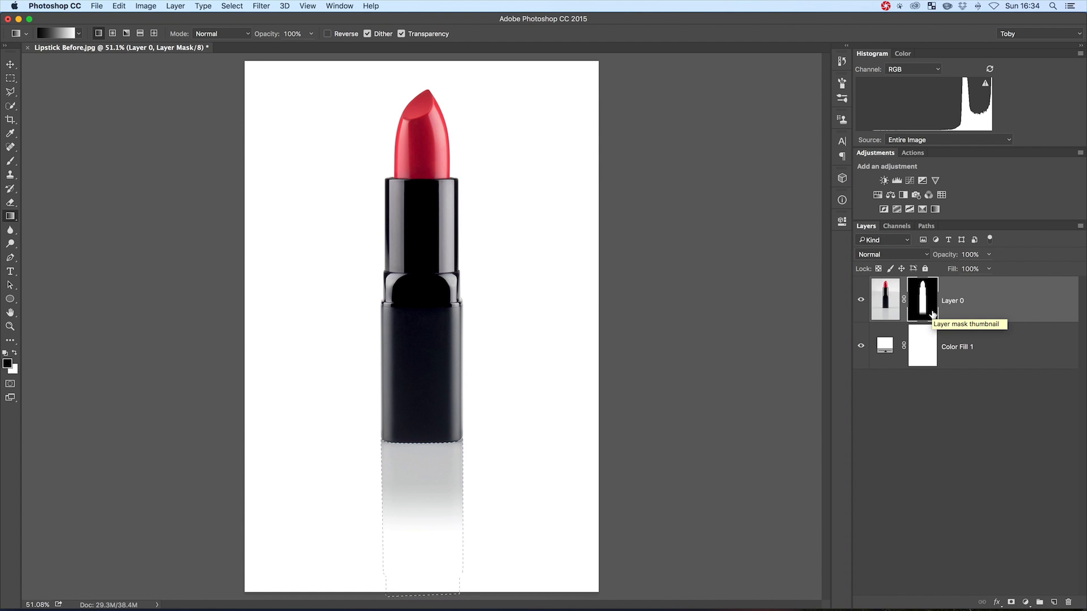
key(super)
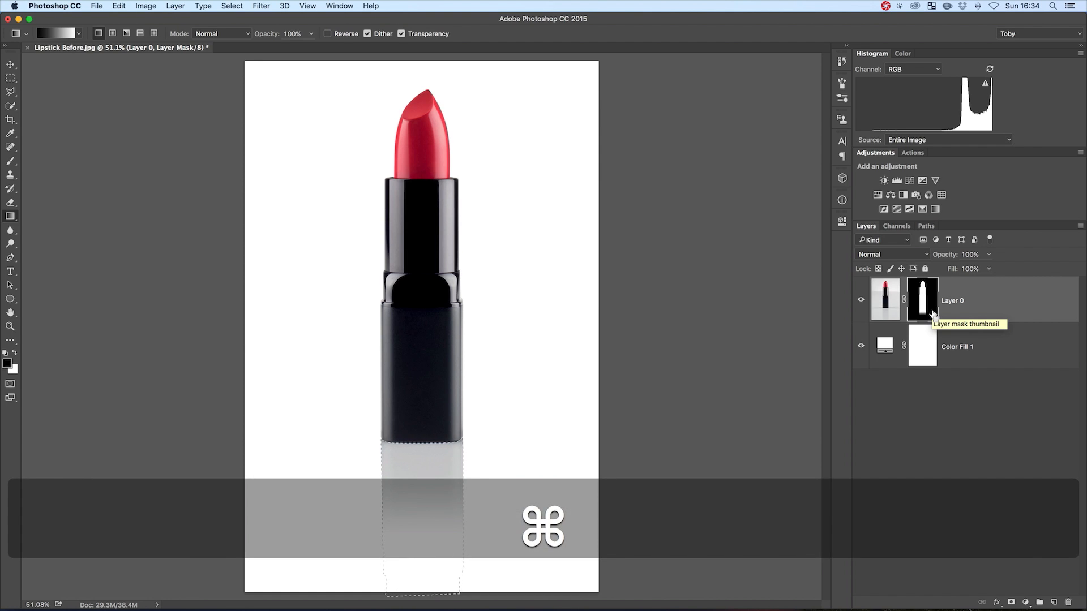
key(super+l)
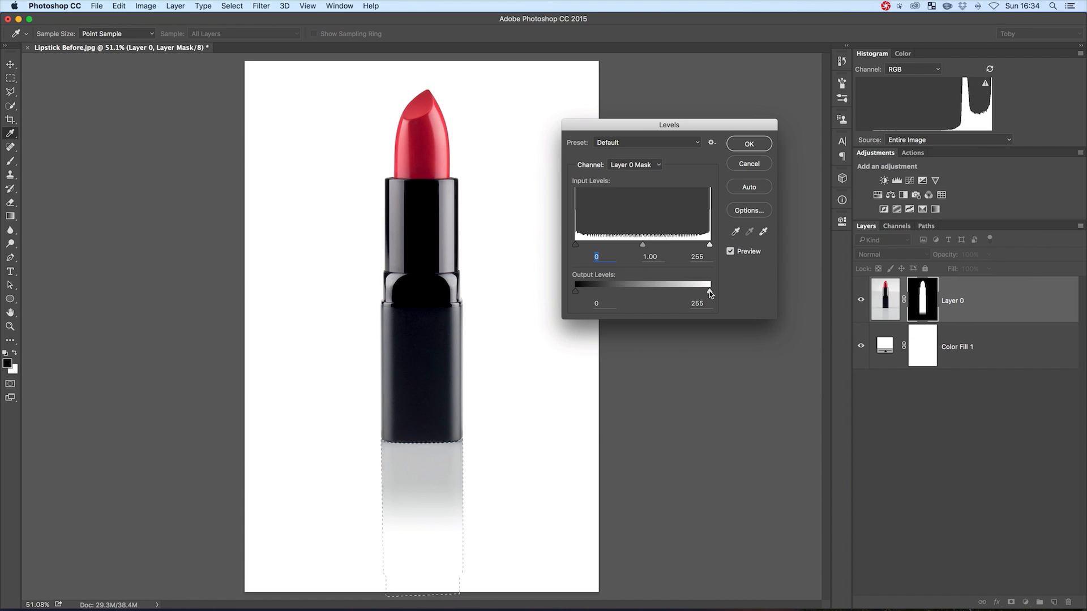
drag(707, 293, 632, 295)
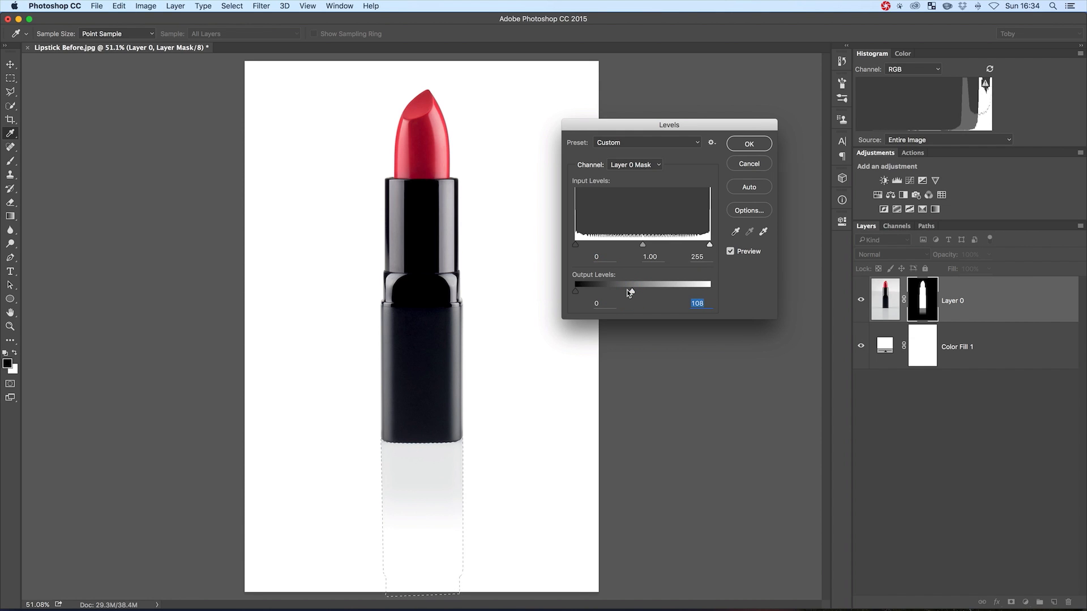
click(748, 145)
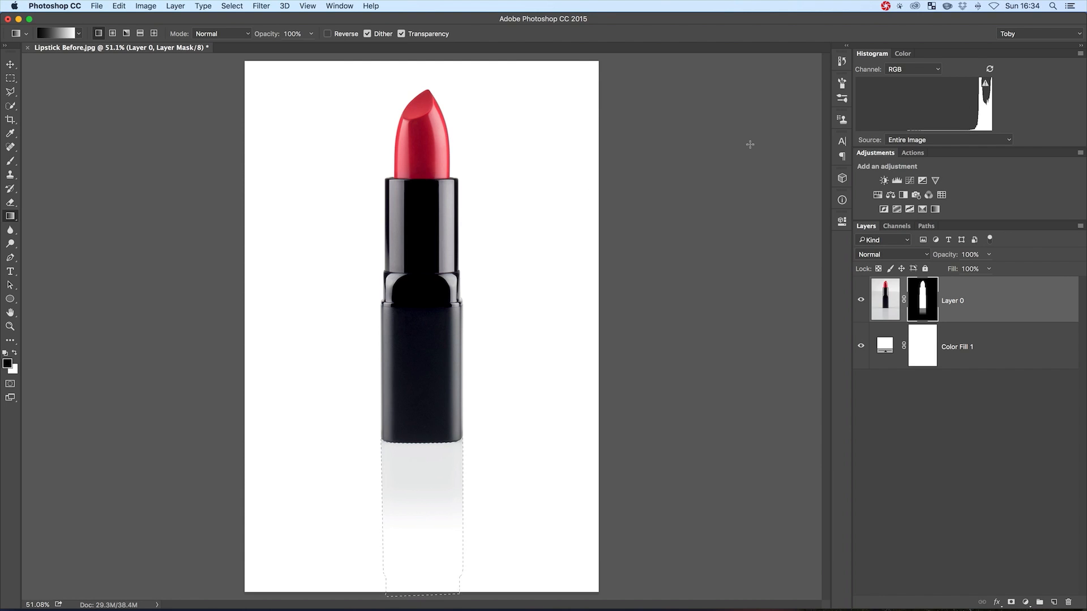
key(super+d)
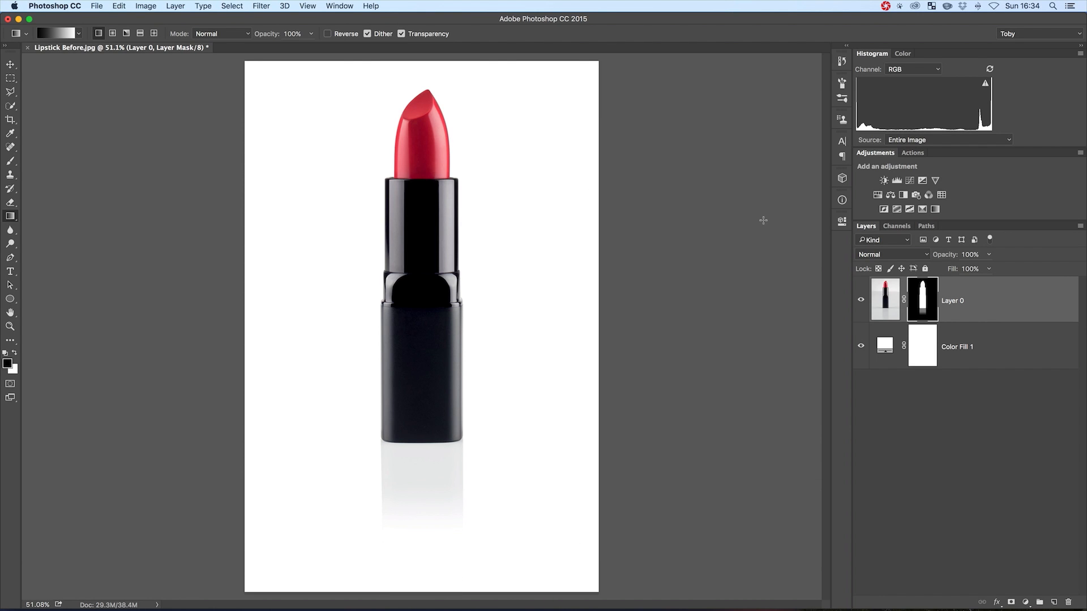
Examine Layer 0's mask on its own in the canvas, and return to the normal image view
alt+click(926, 295)
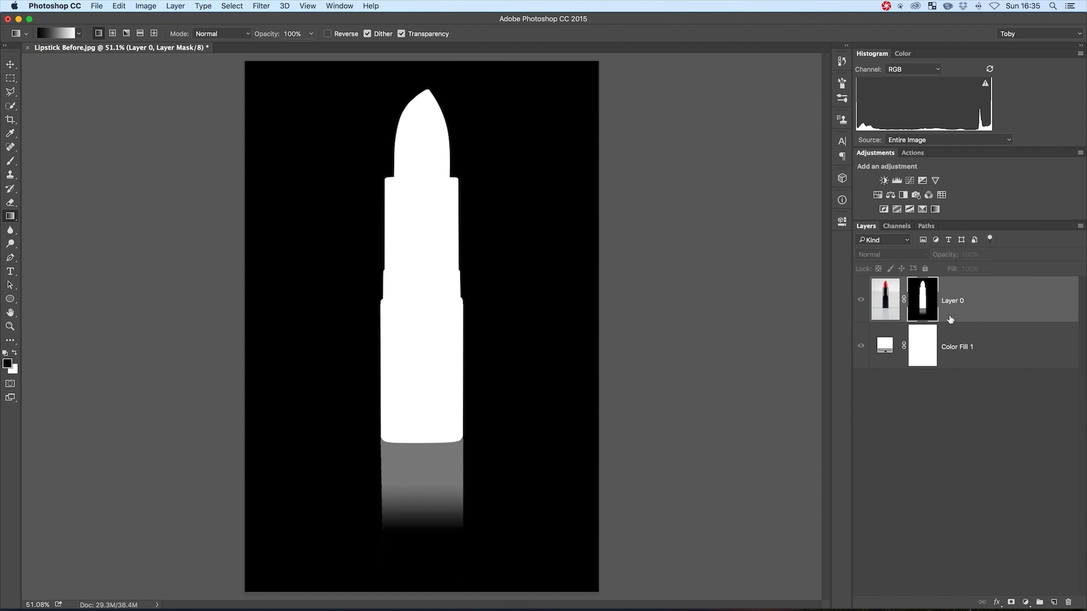
alt+click(922, 300)
alt+click(923, 300)
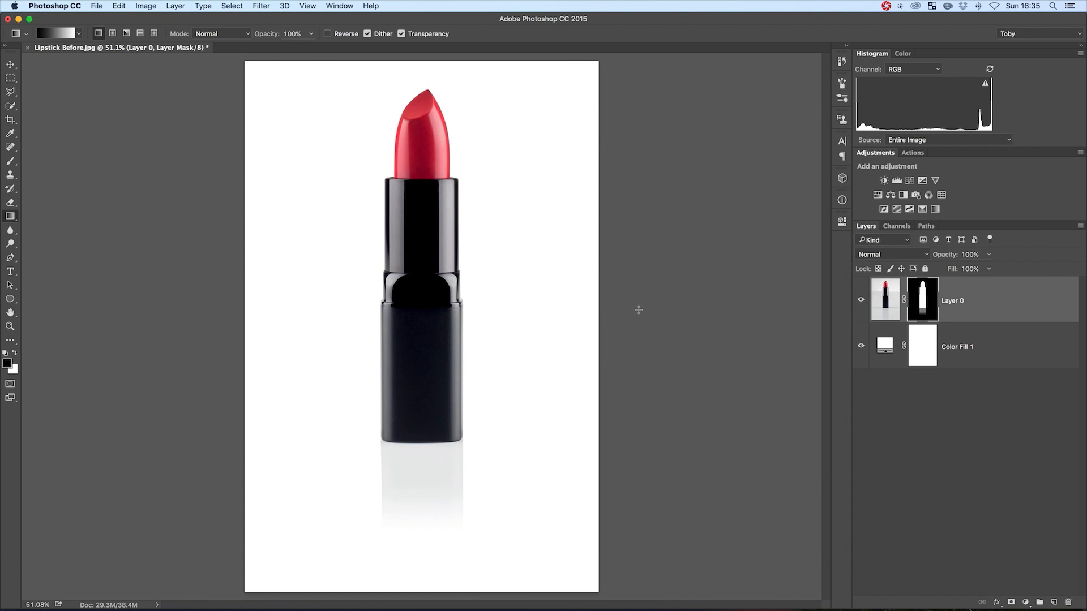
Display the document's saved Product and Reflection paths
click(927, 226)
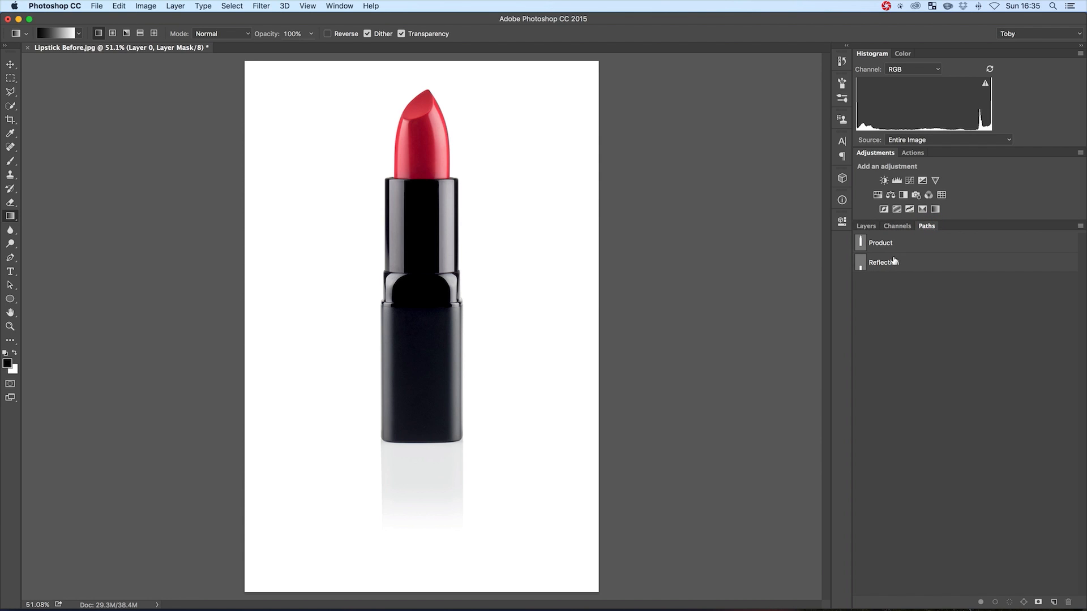